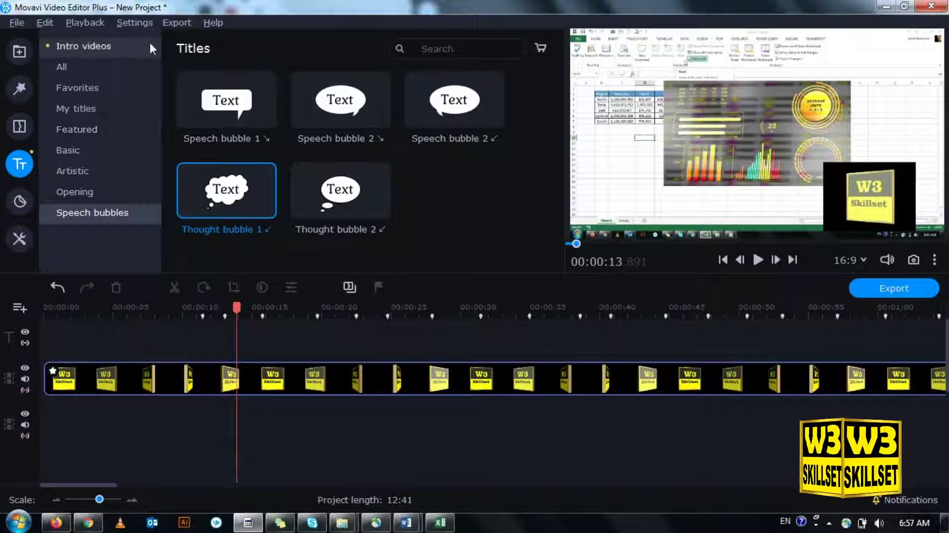
# - Add the Studio title from the Featured category to the title track at the very start of the timeline
pyautogui.moveTo(237, 307); pyautogui.dragTo(6, 319)
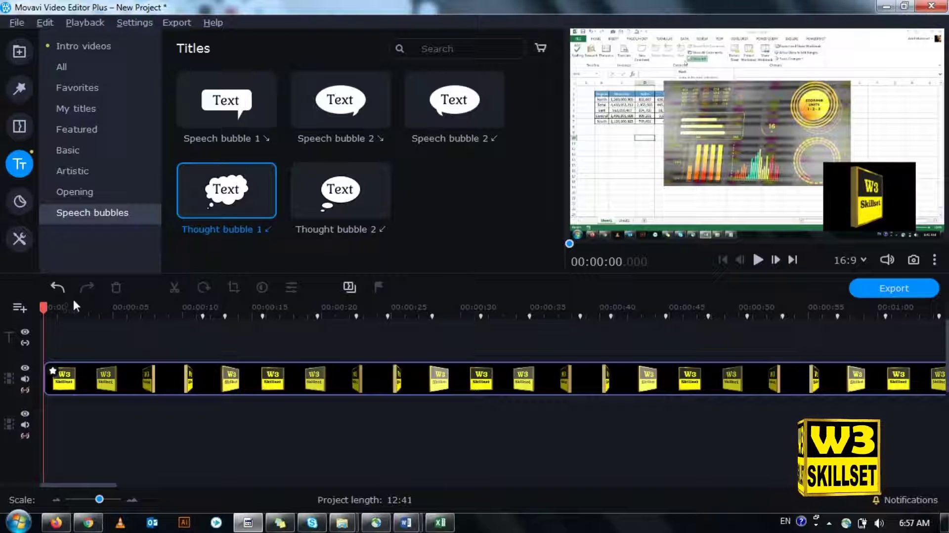
pyautogui.click(75, 67)
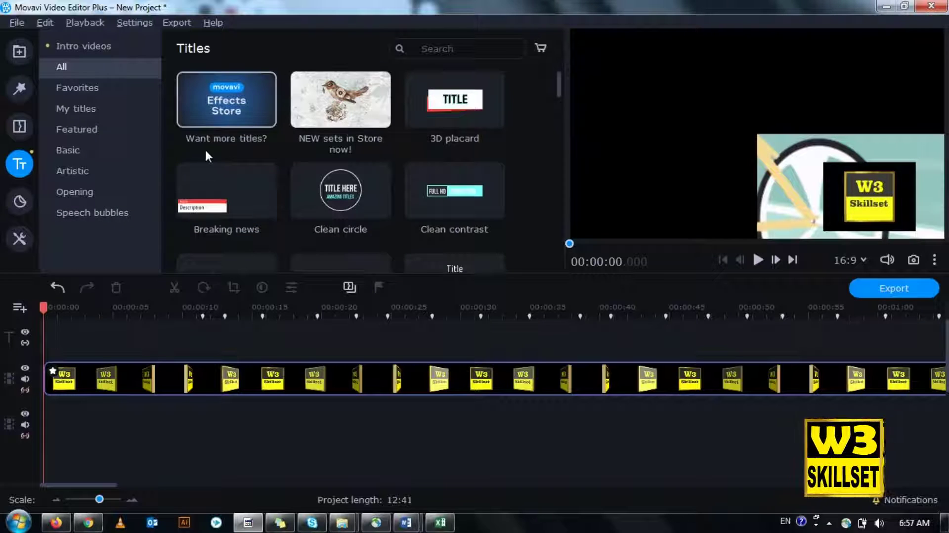
pyautogui.click(99, 97)
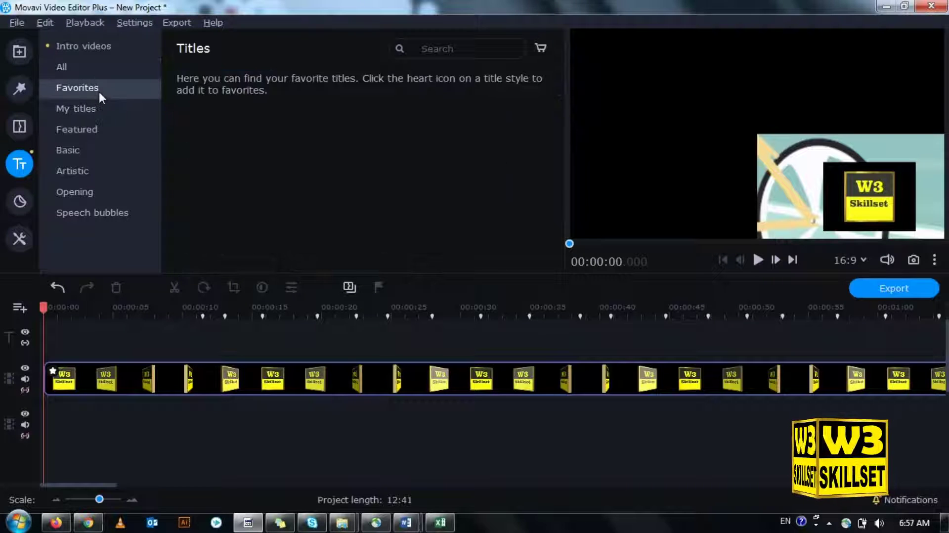
pyautogui.click(110, 112)
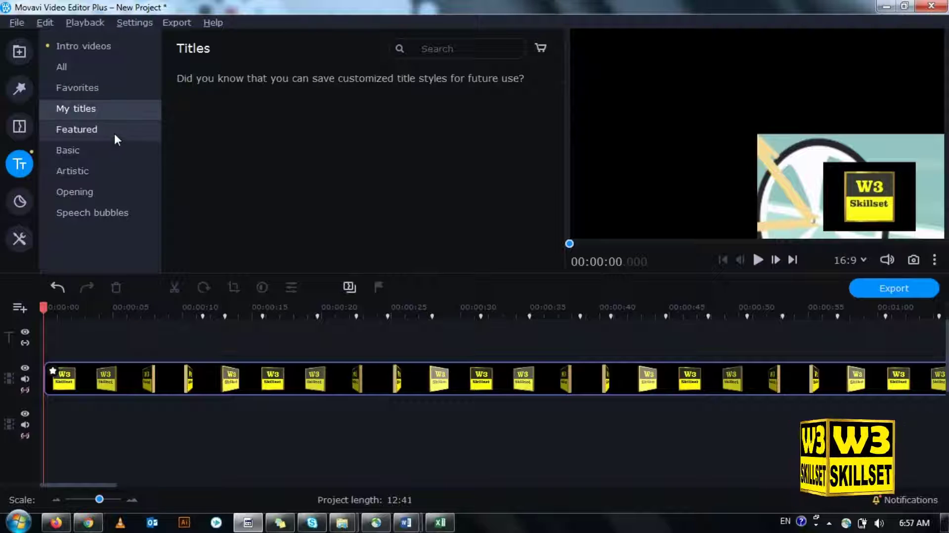
pyautogui.click(114, 131)
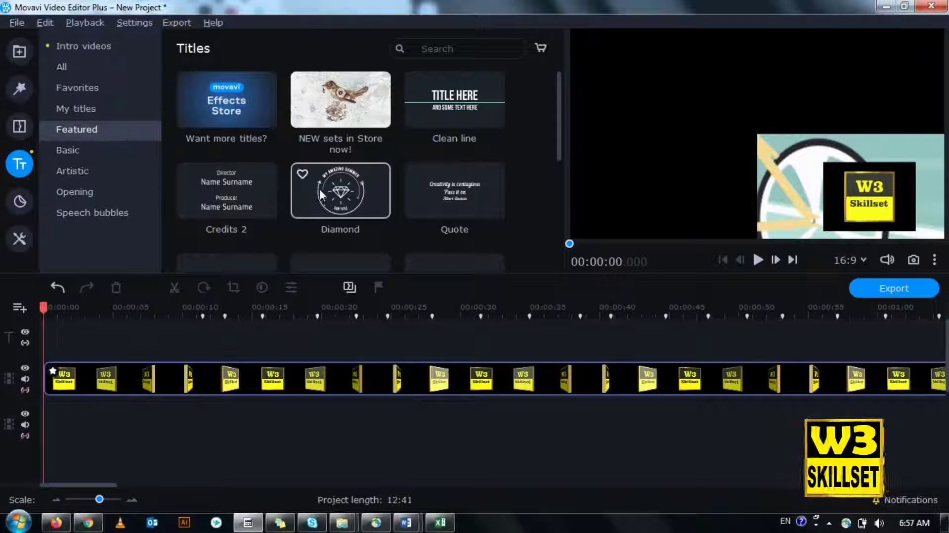
pyautogui.scroll(-1, 558, 148)
pyautogui.moveTo(561, 169); pyautogui.dragTo(570, 264)
pyautogui.click(270, 158)
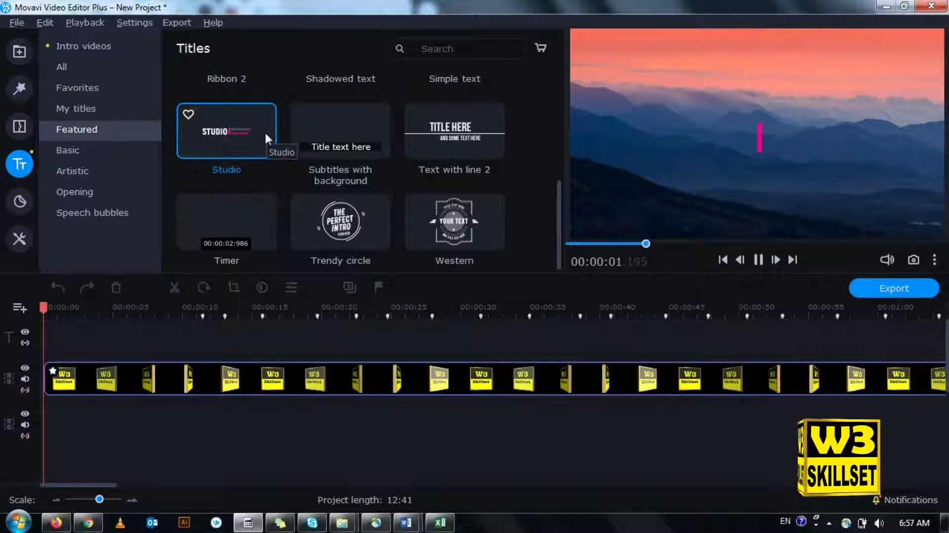
pyautogui.moveTo(251, 130); pyautogui.dragTo(58, 322)
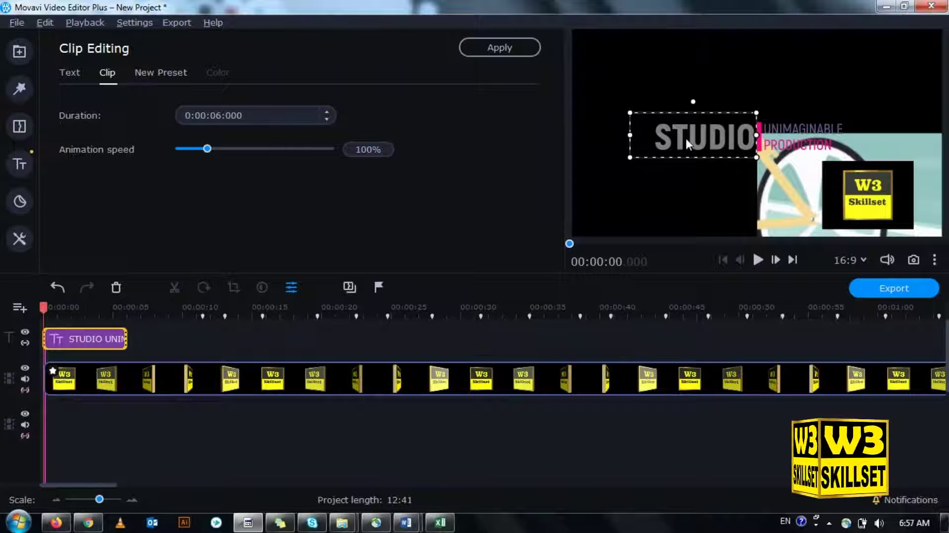
# - Replace the STUDIO text in the opening title with W3SKILLSET and widen its text box to fit on one line
pyautogui.click(111, 340)
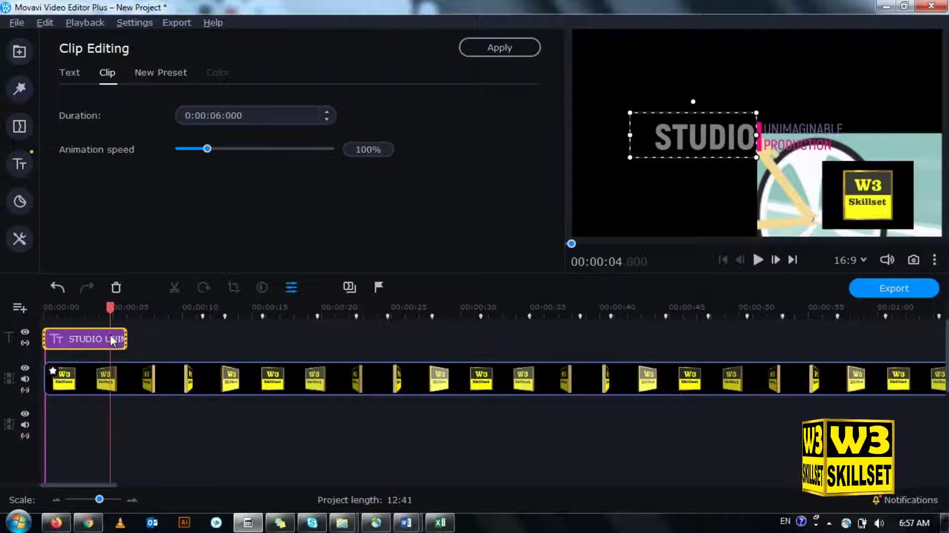
pyautogui.doubleClick(654, 144)
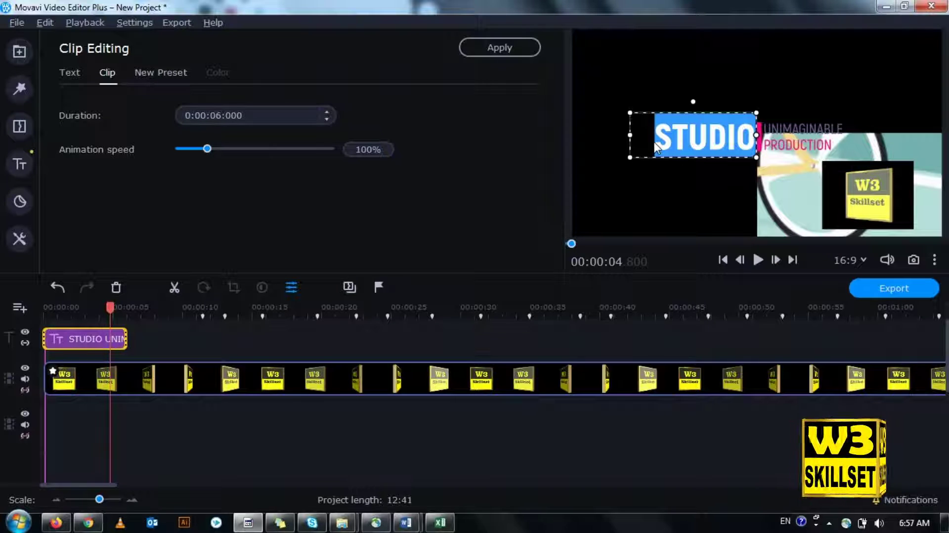
pyautogui.press('BackSpace')
pyautogui.write('W3')
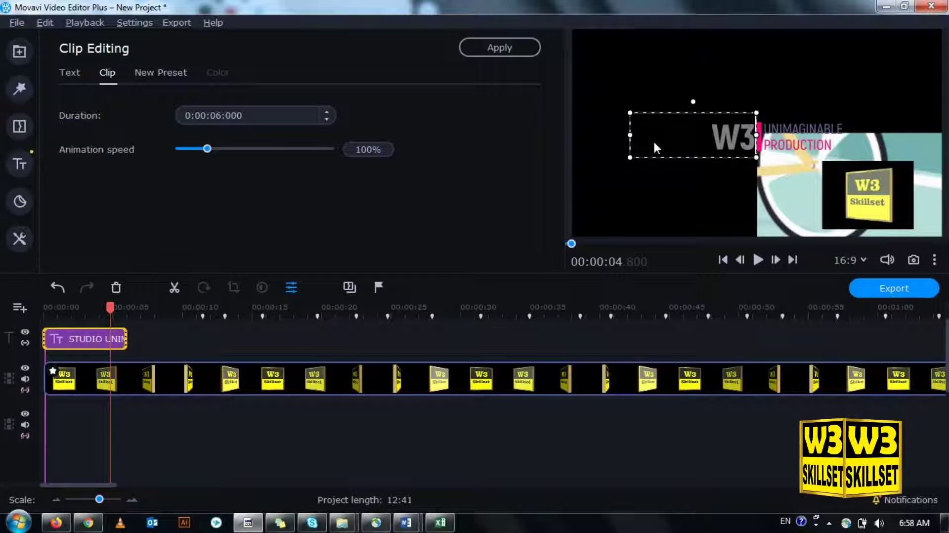
pyautogui.write('SKILL')
pyautogui.press('Return')
pyautogui.write('SET')
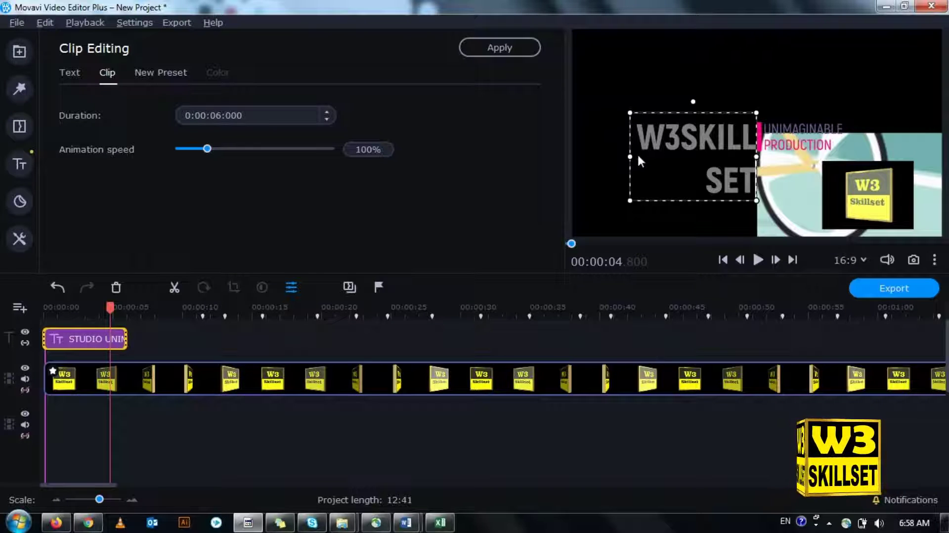
pyautogui.moveTo(630, 156); pyautogui.dragTo(574, 157)
# - Replace the UNIMAGINABLE line of the opening title with "Learn with us"
pyautogui.click(793, 129)
pyautogui.doubleClick(793, 129)
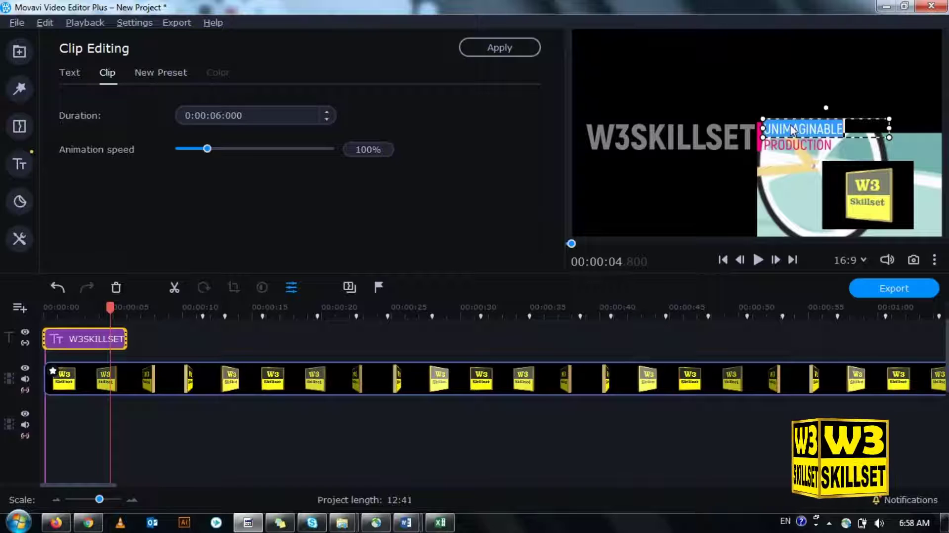
pyautogui.press('BackSpace')
pyautogui.write('a')
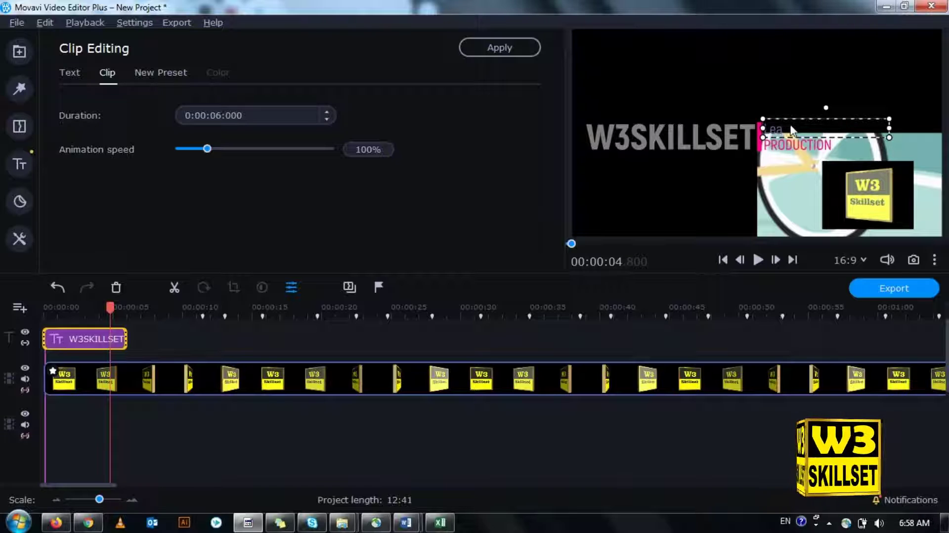
pyautogui.write('arn with')
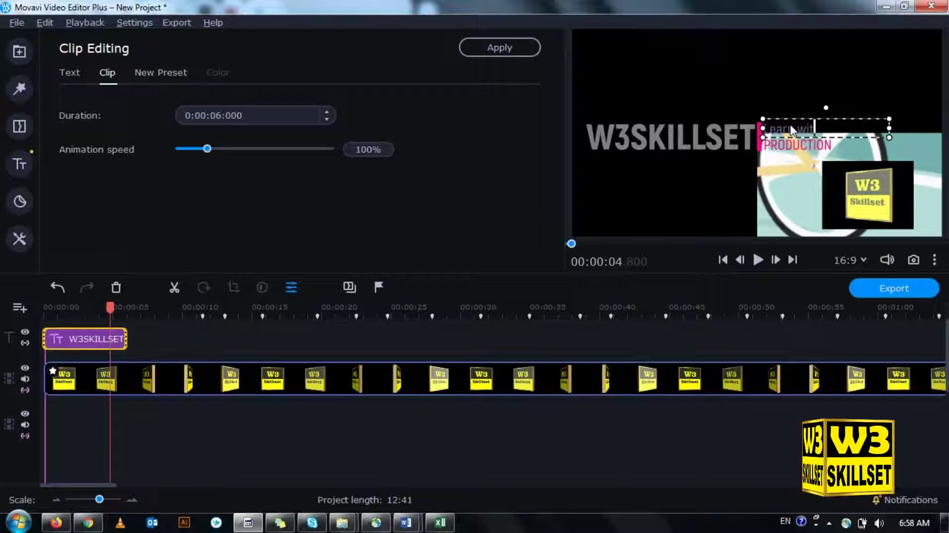
pyautogui.write(' us')
# - Replace the PRODUCTION line of the opening title with "We will help you"
pyautogui.click(788, 146)
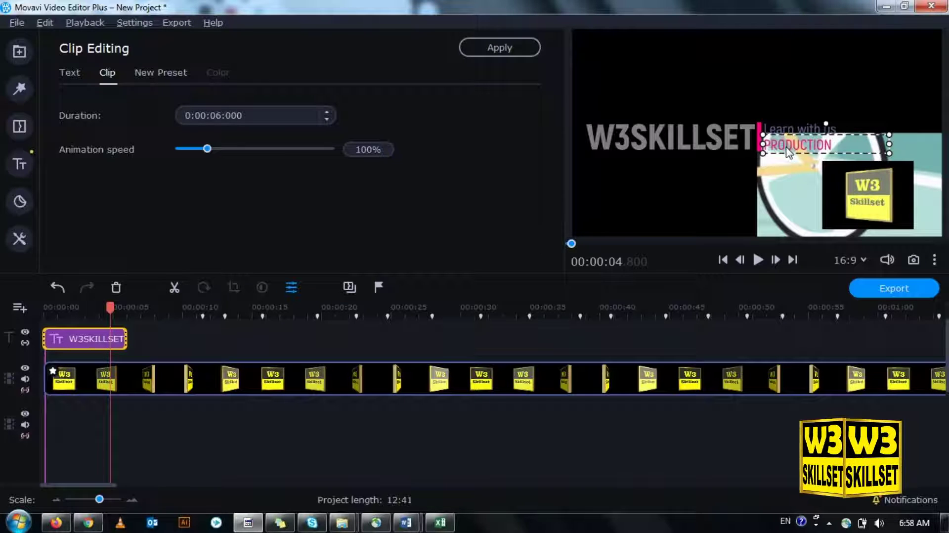
pyautogui.doubleClick(787, 146)
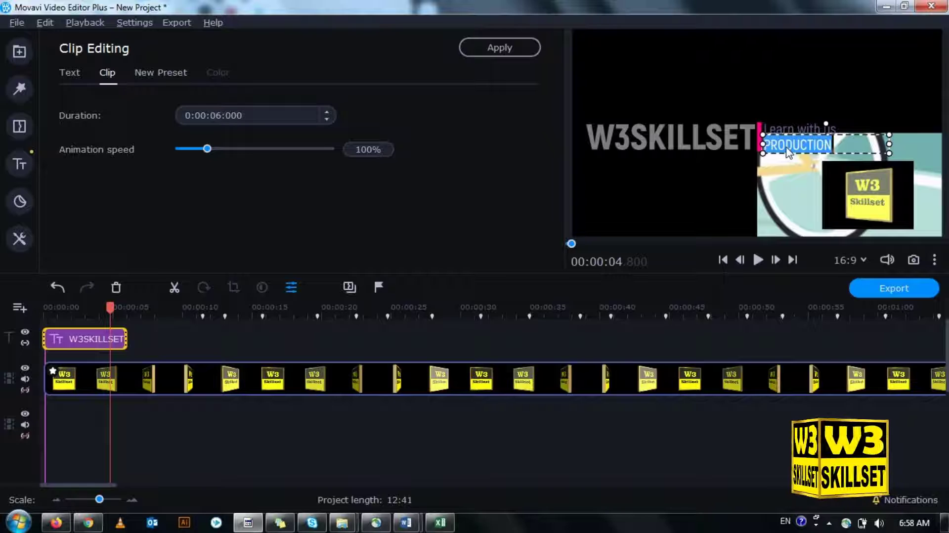
pyautogui.hotkey('ctrl', 'a')
pyautogui.write('We will ')
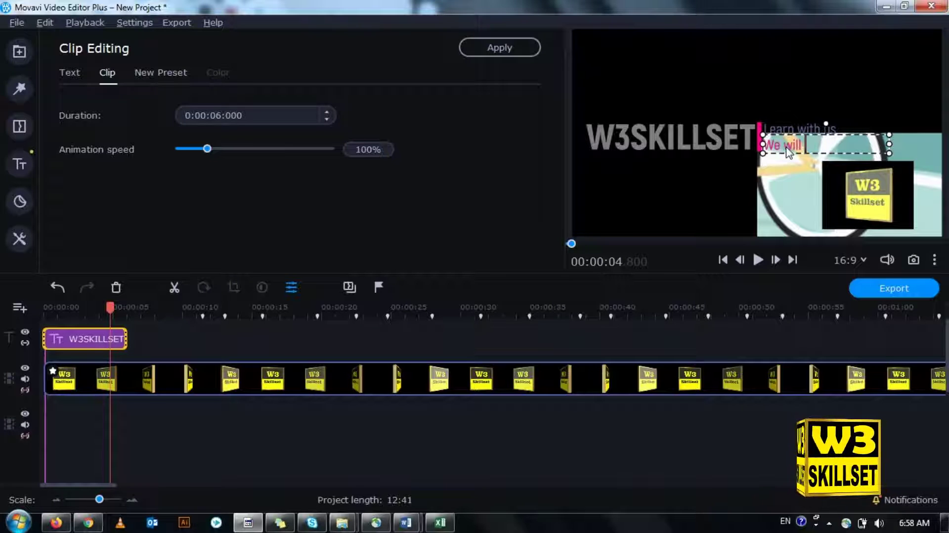
pyautogui.write('help yo')
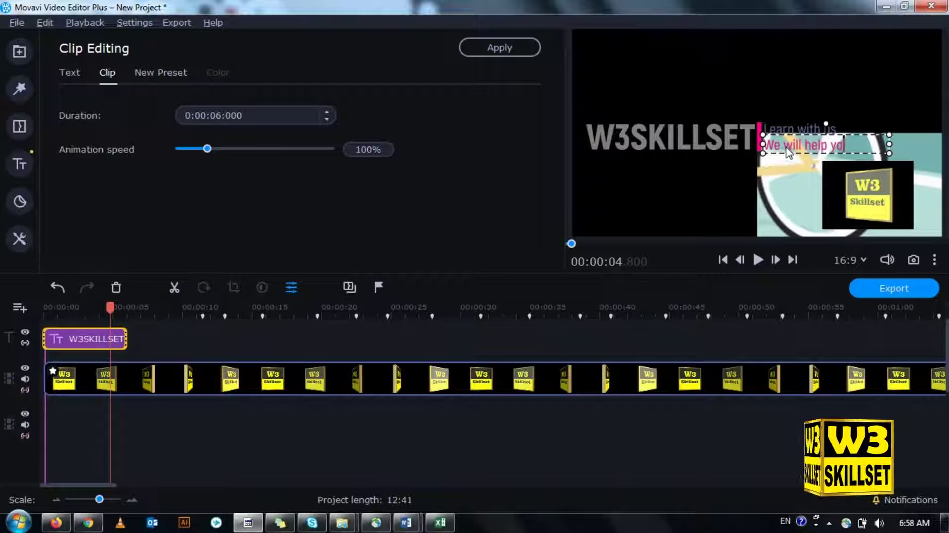
pyautogui.write('u')
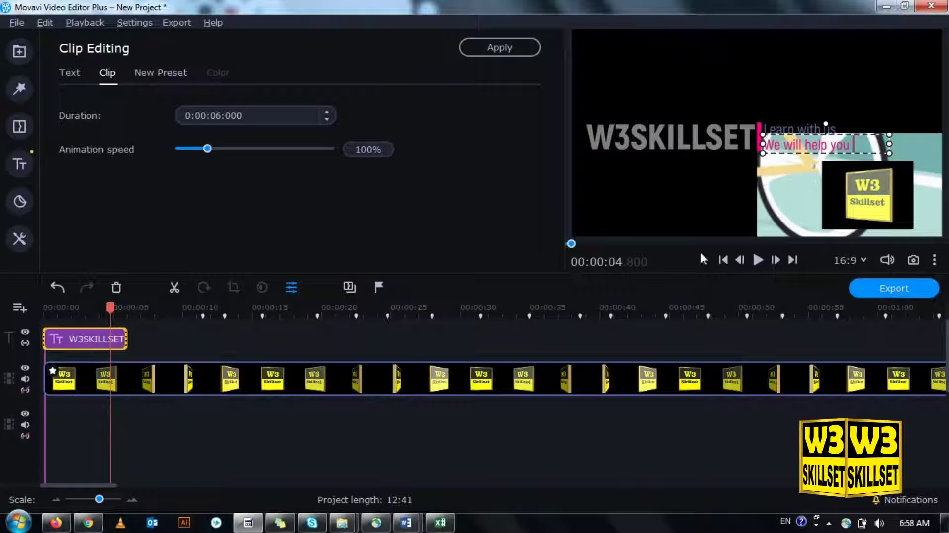
# - Play the project from the beginning to preview the edited opening title
pyautogui.click(113, 308)
pyautogui.moveTo(7, 314); pyautogui.dragTo(22, 319)
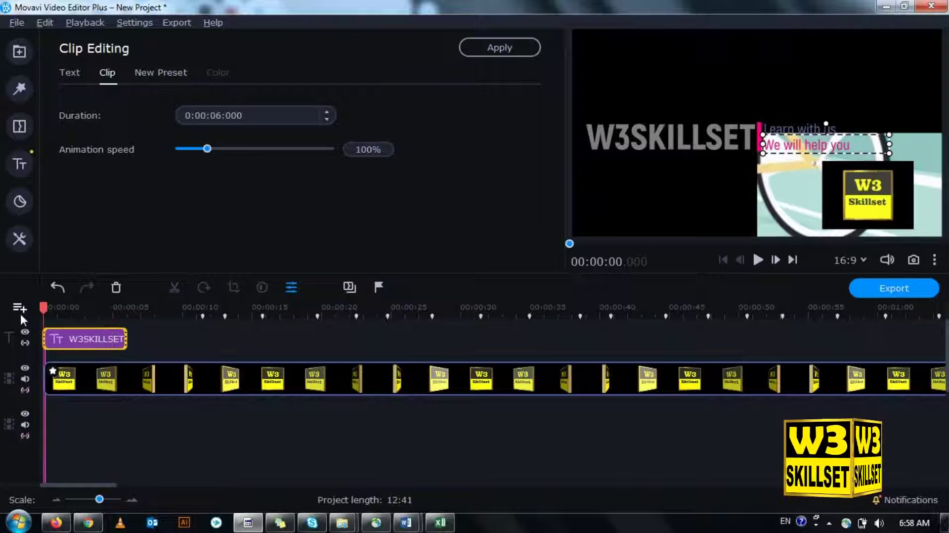
pyautogui.click(757, 258)
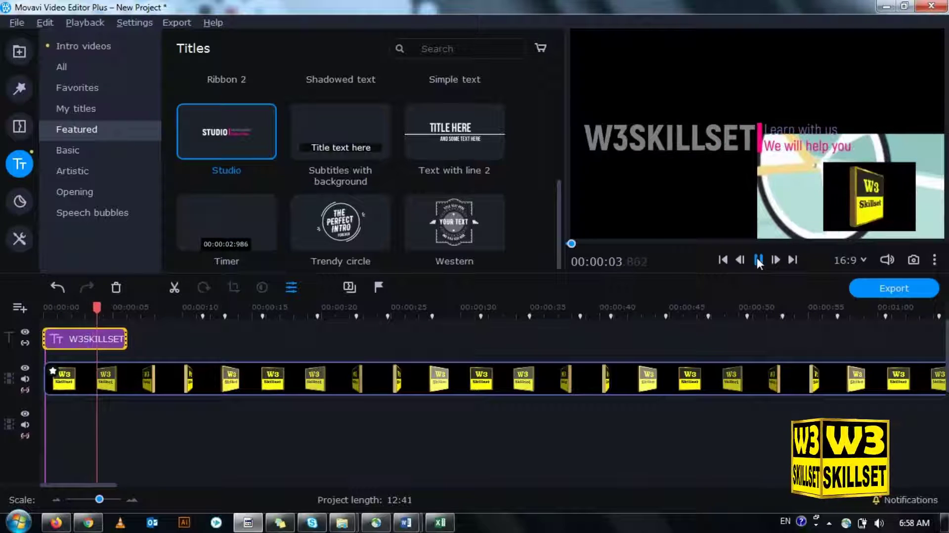
pyautogui.click(759, 260)
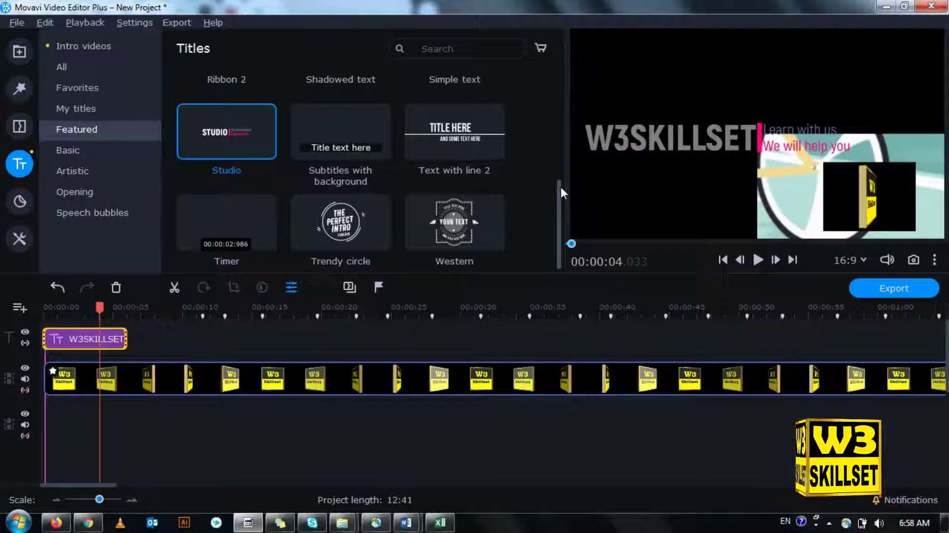
# - Add the Credits 1 title from the Basic category at the project's end and shift it earlier so it finishes with the video
pyautogui.click(190, 232)
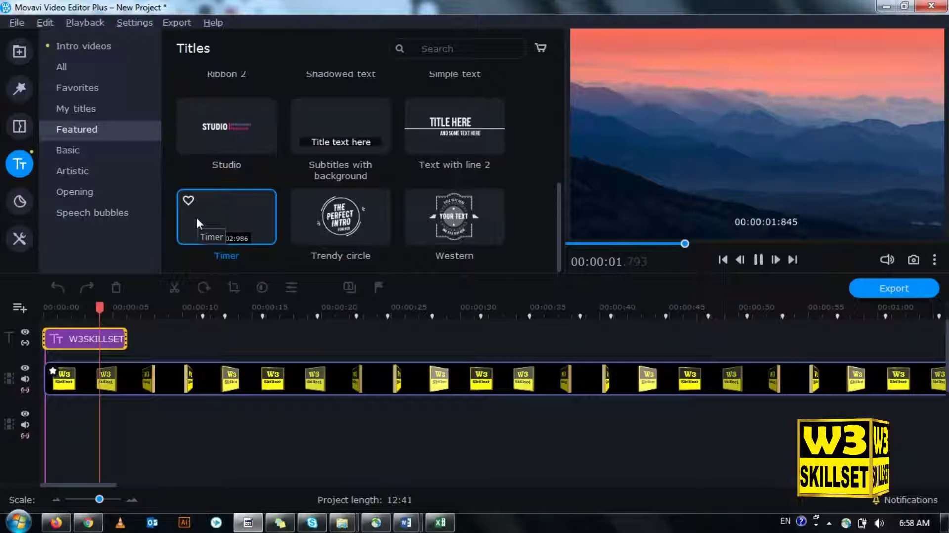
pyautogui.click(81, 150)
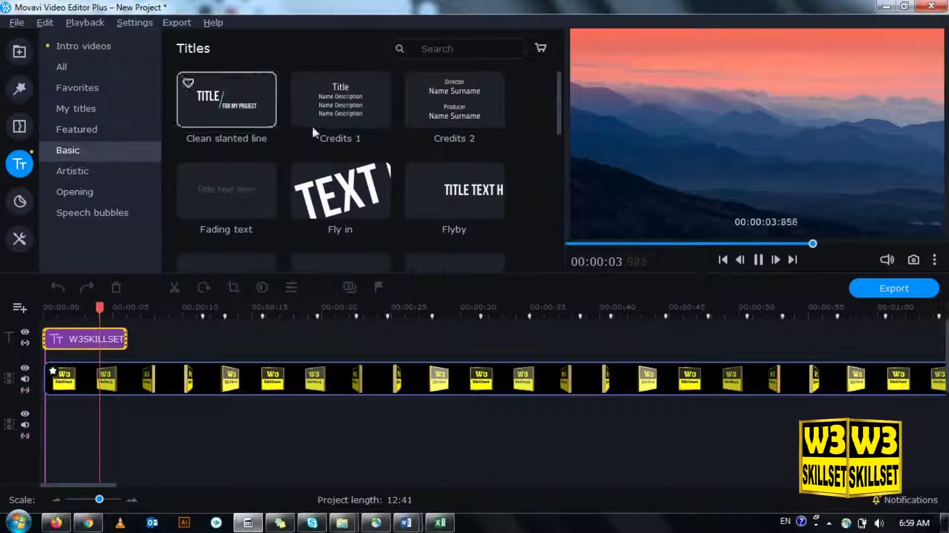
pyautogui.moveTo(559, 80); pyautogui.dragTo(591, 88)
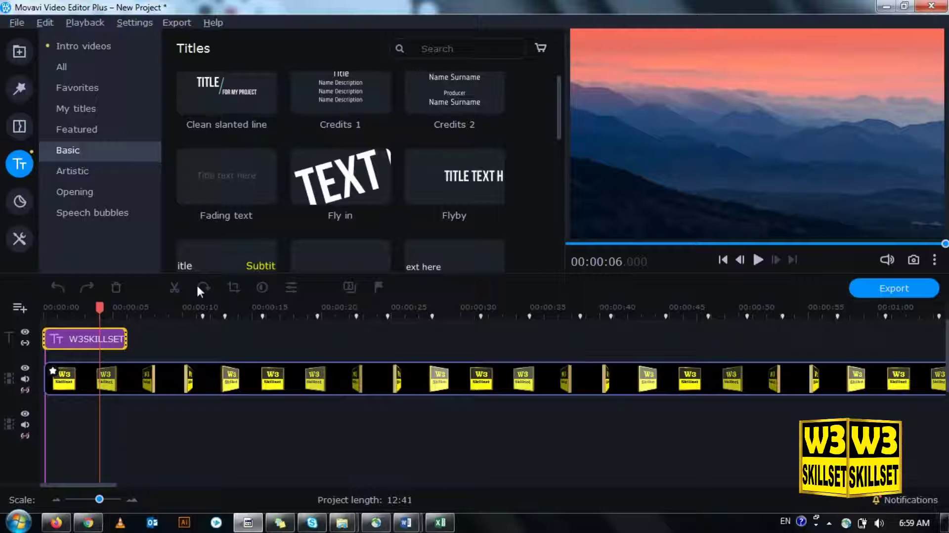
pyautogui.moveTo(99, 307); pyautogui.dragTo(819, 316)
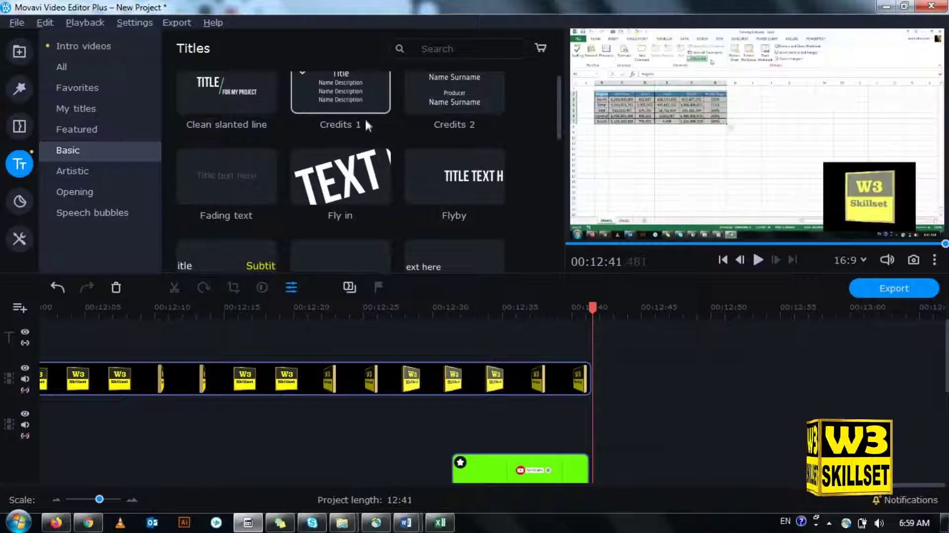
pyautogui.rightClick(355, 112)
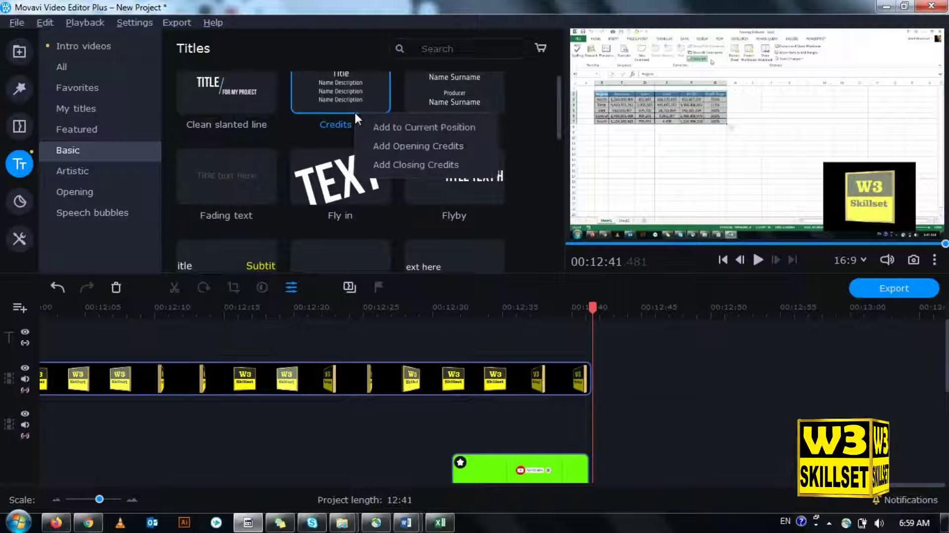
pyautogui.click(367, 125)
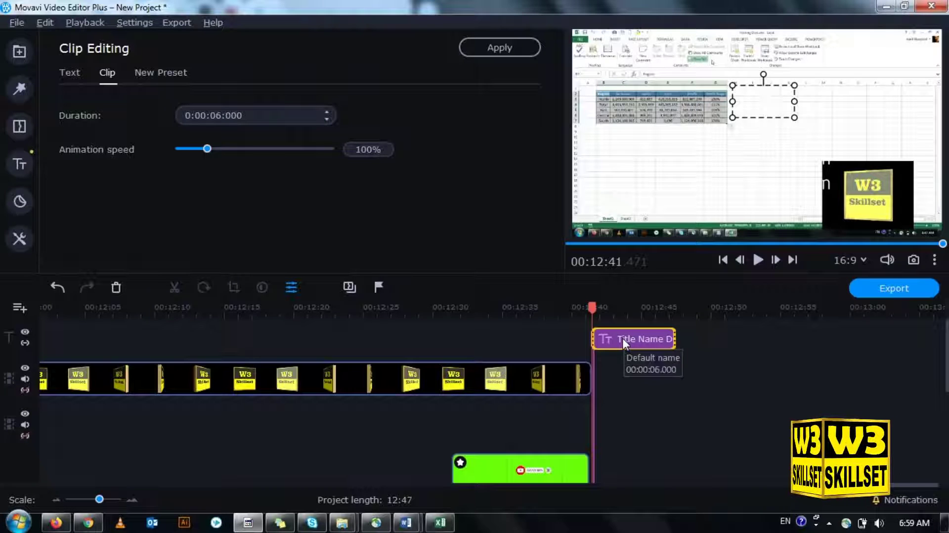
pyautogui.moveTo(624, 341); pyautogui.dragTo(538, 345)
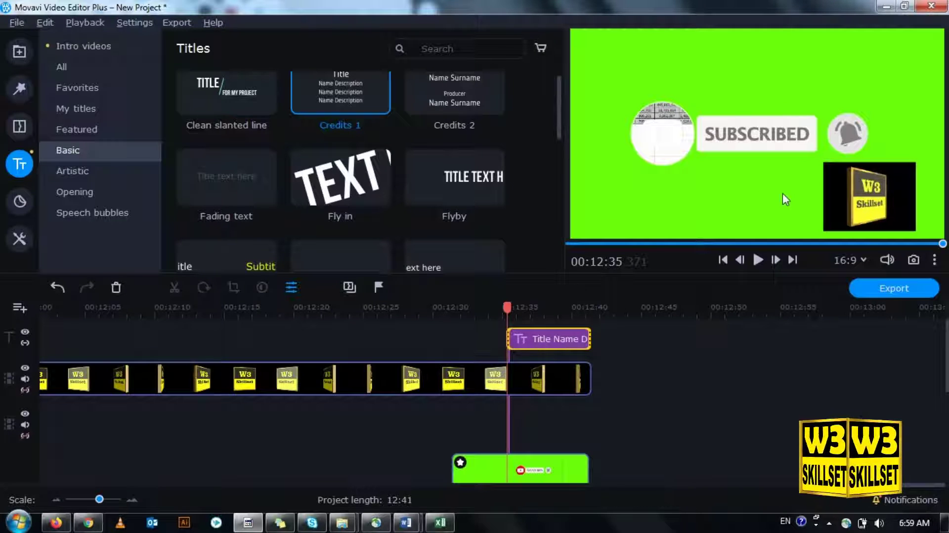
# - Play back the project briefly to check the added titles
pyautogui.click(761, 260)
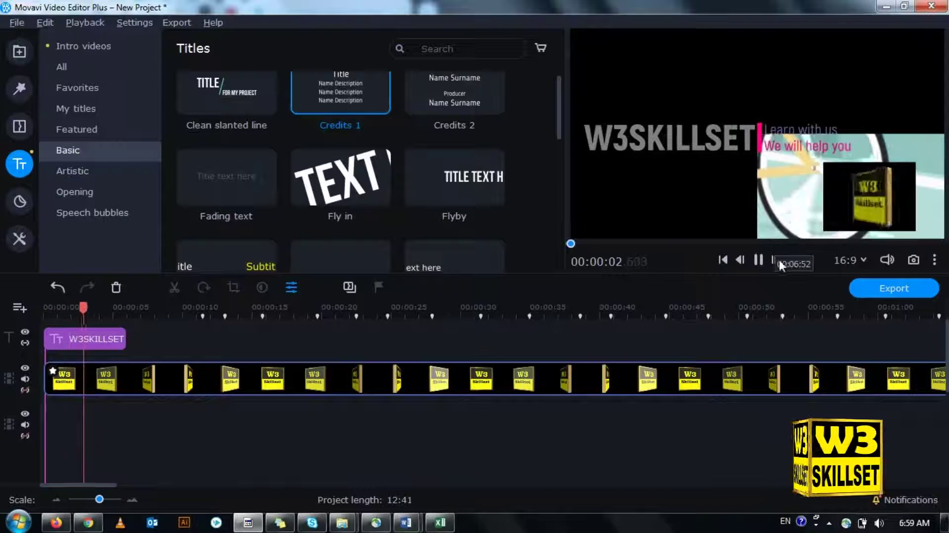
pyautogui.click(758, 260)
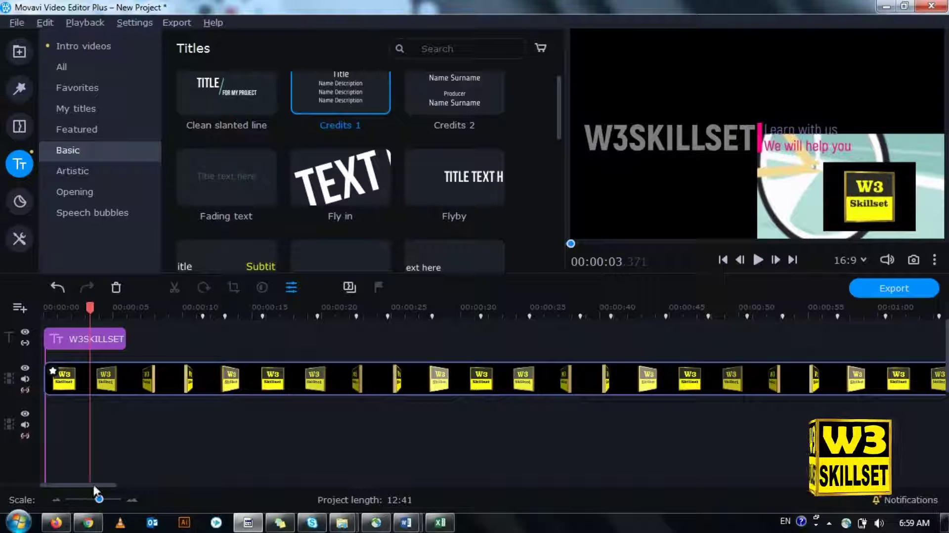
# - Change the heading of the closing credits title to "Credits" and widen its text box so the word fits on one line
pyautogui.click(576, 484)
pyautogui.click(881, 485)
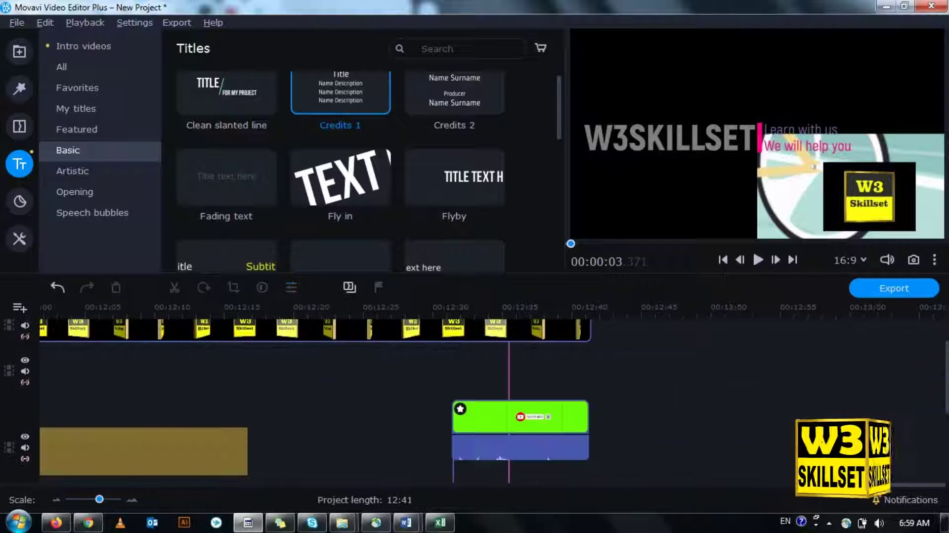
pyautogui.scroll(2, 947, 394)
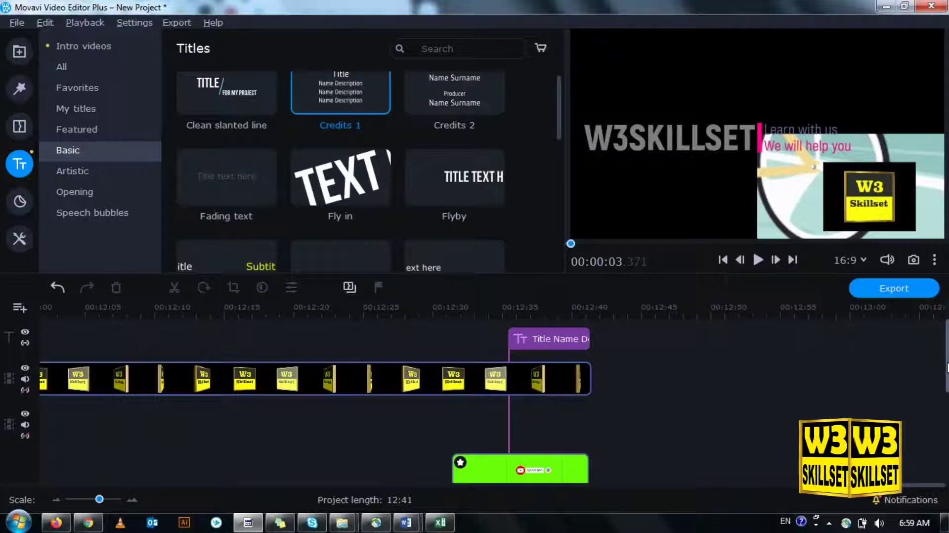
pyautogui.click(572, 338)
pyautogui.doubleClick(556, 334)
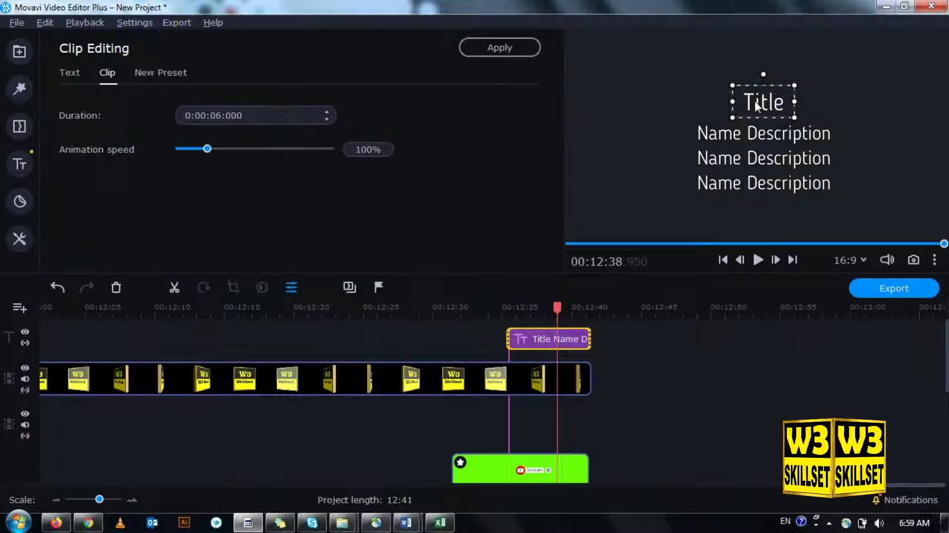
pyautogui.doubleClick(757, 106)
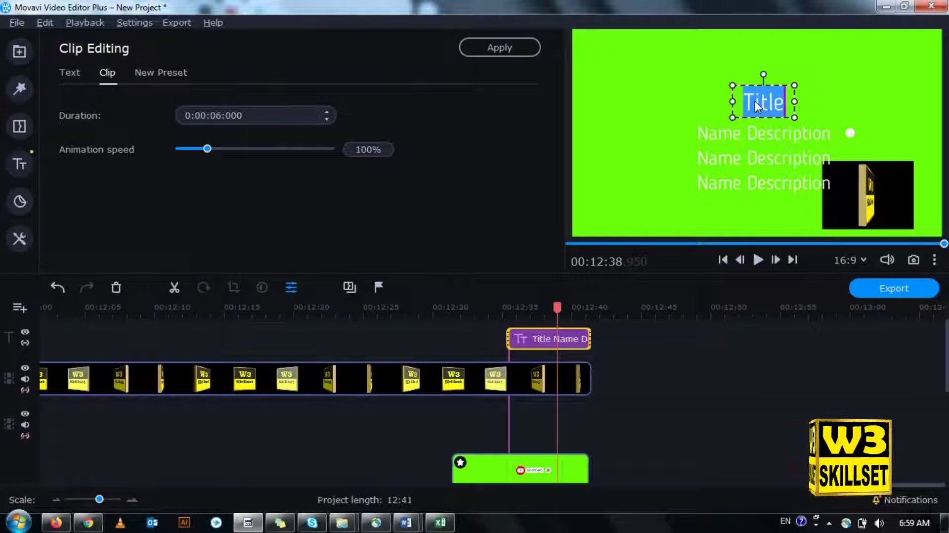
pyautogui.write('Credit')
pyautogui.press('Return')
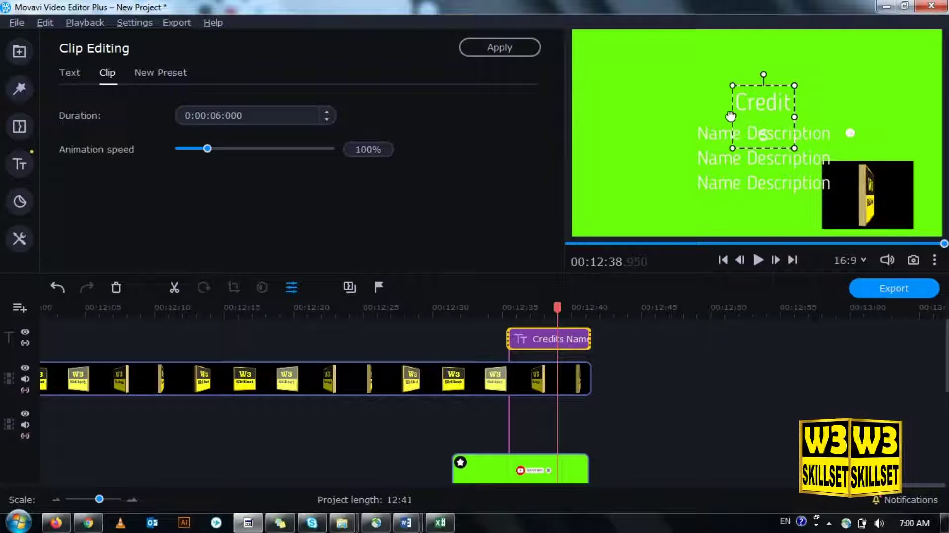
pyautogui.moveTo(733, 117); pyautogui.dragTo(706, 117)
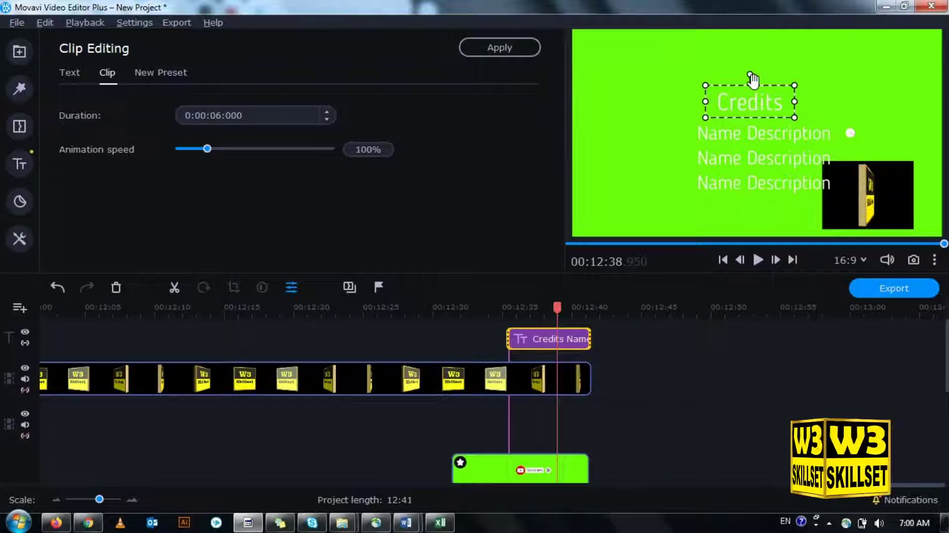
pyautogui.moveTo(753, 82); pyautogui.dragTo(762, 79)
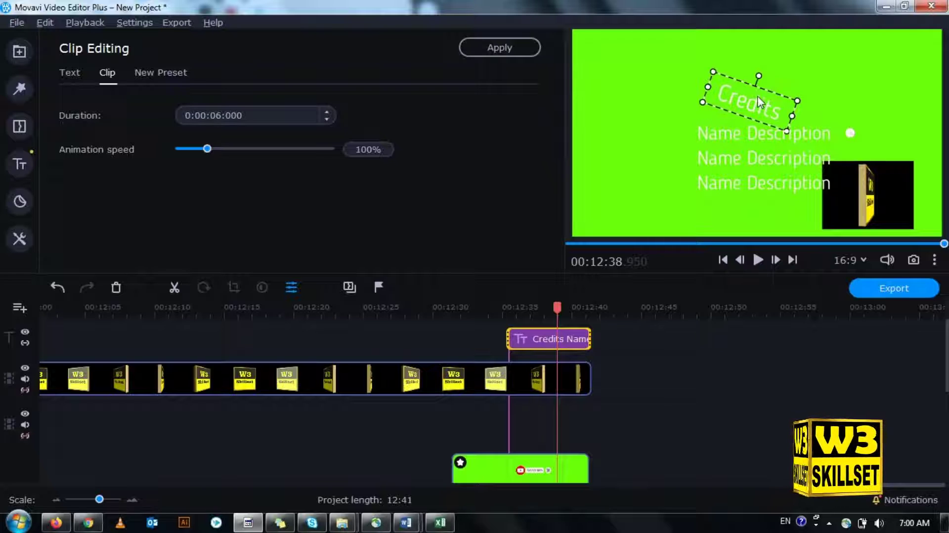
pyautogui.hotkey('ctrl', 'z')
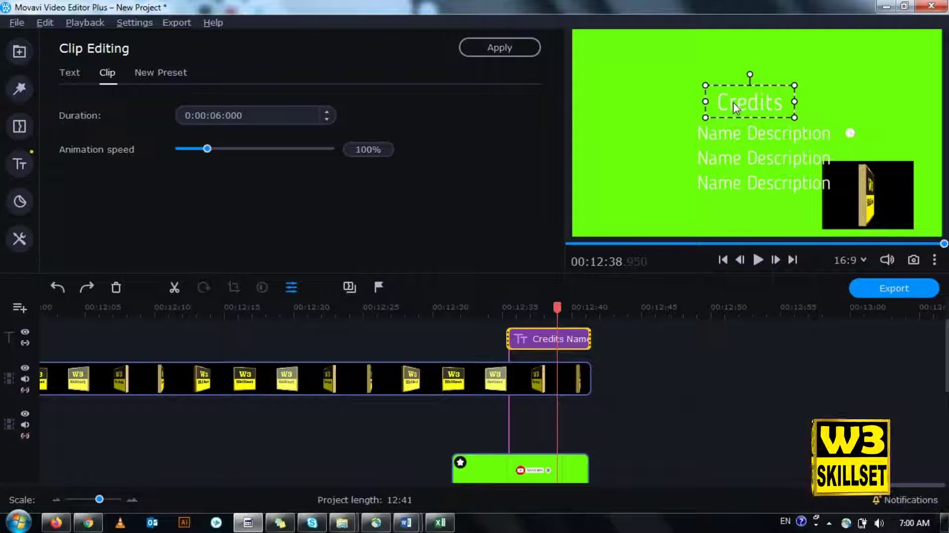
# - Colour the Credits heading text black by sampling the colour from the logo overlay's black background
pyautogui.click(68, 75)
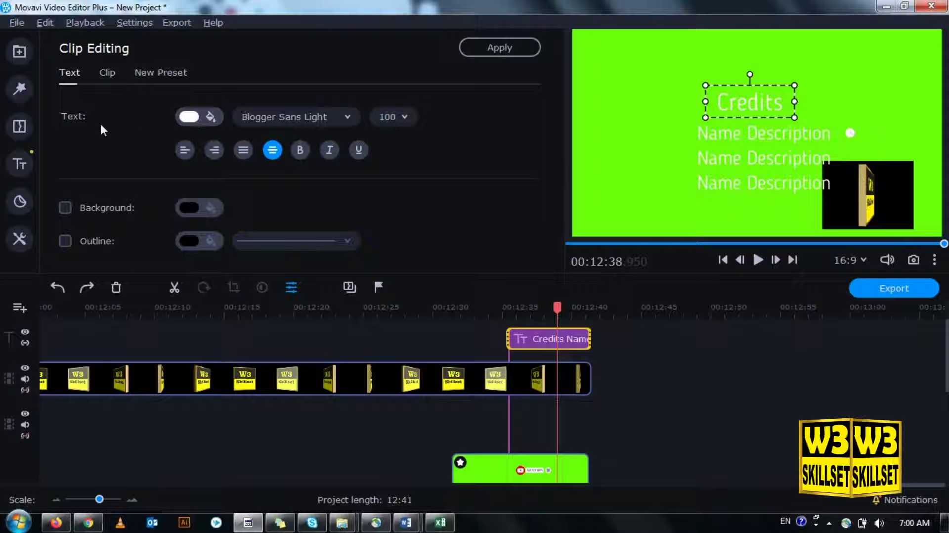
pyautogui.click(212, 118)
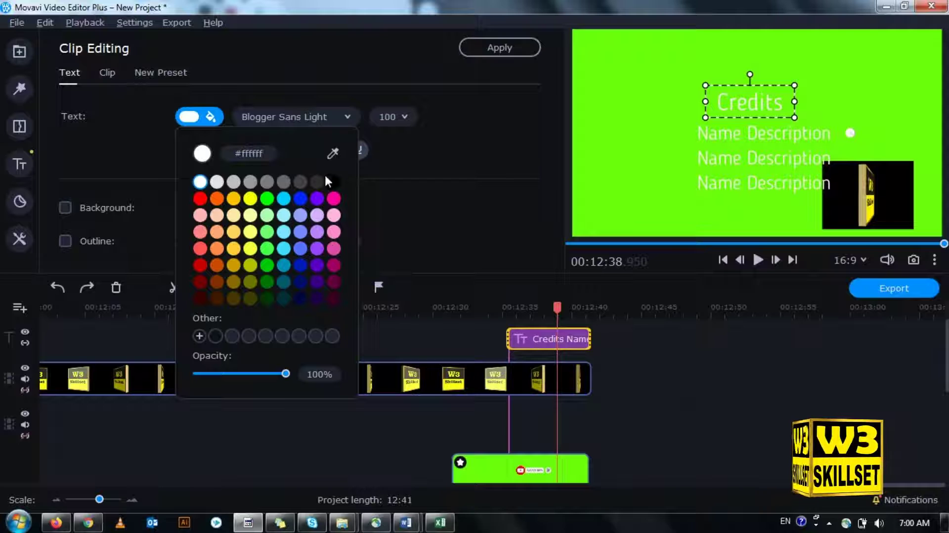
pyautogui.click(332, 154)
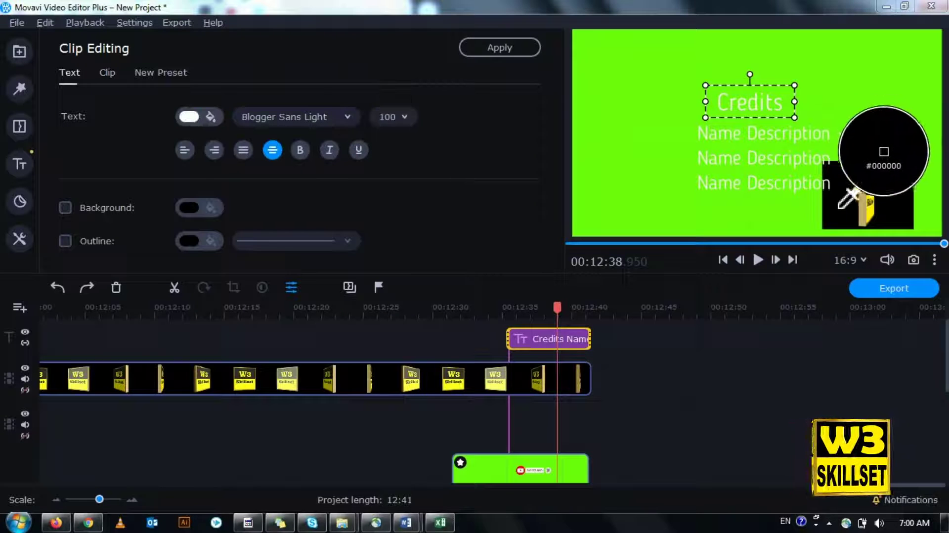
pyautogui.click(887, 183)
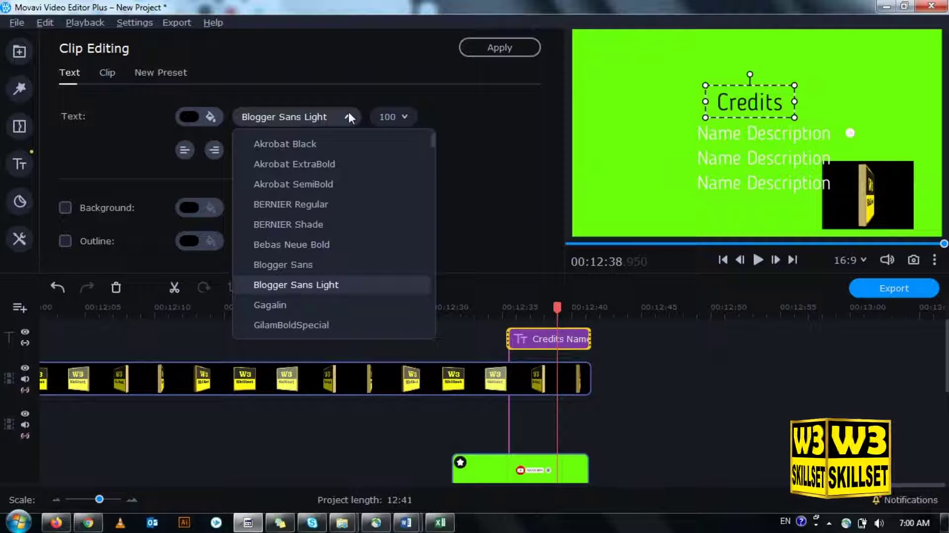
# - Look through the available fonts and font sizes for the Credits heading
pyautogui.click(435, 146)
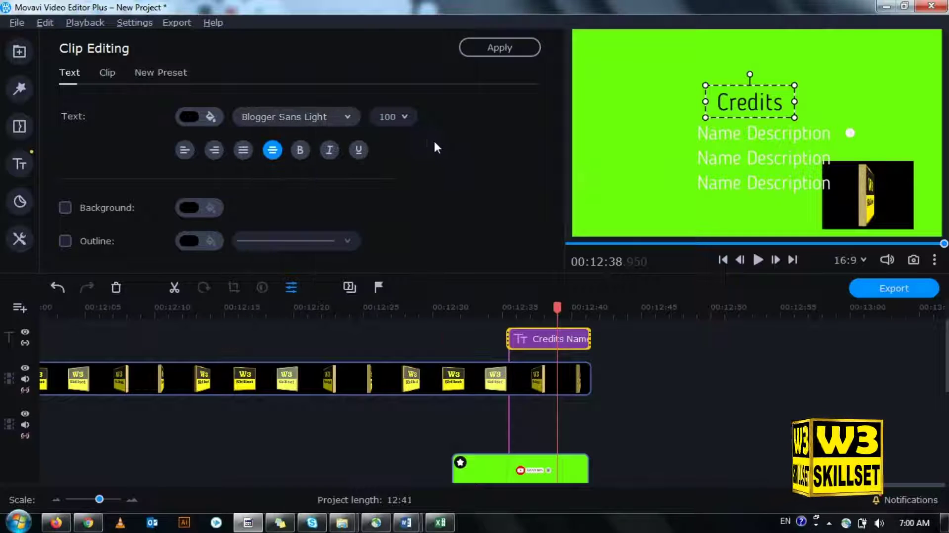
pyautogui.click(329, 114)
pyautogui.moveTo(434, 135); pyautogui.dragTo(435, 177)
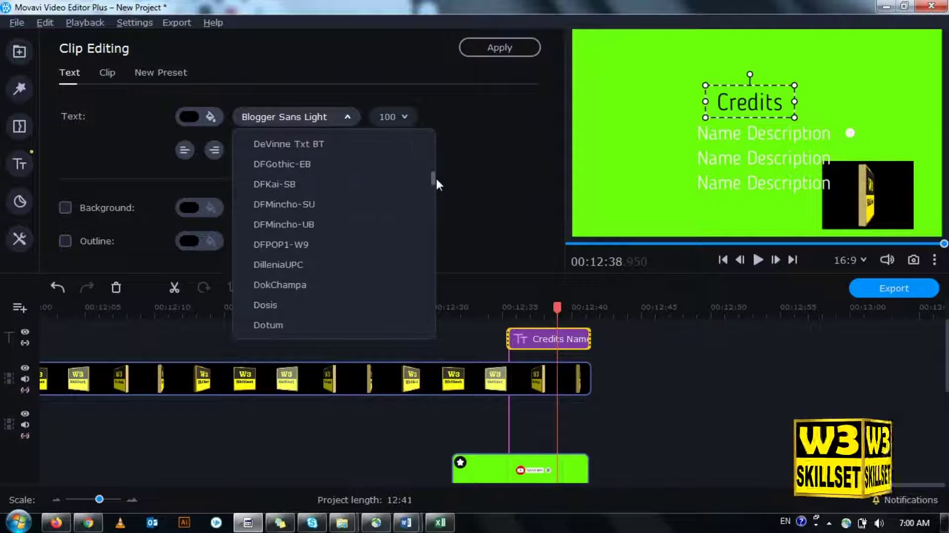
pyautogui.moveTo(435, 212); pyautogui.dragTo(436, 317)
pyautogui.click(479, 191)
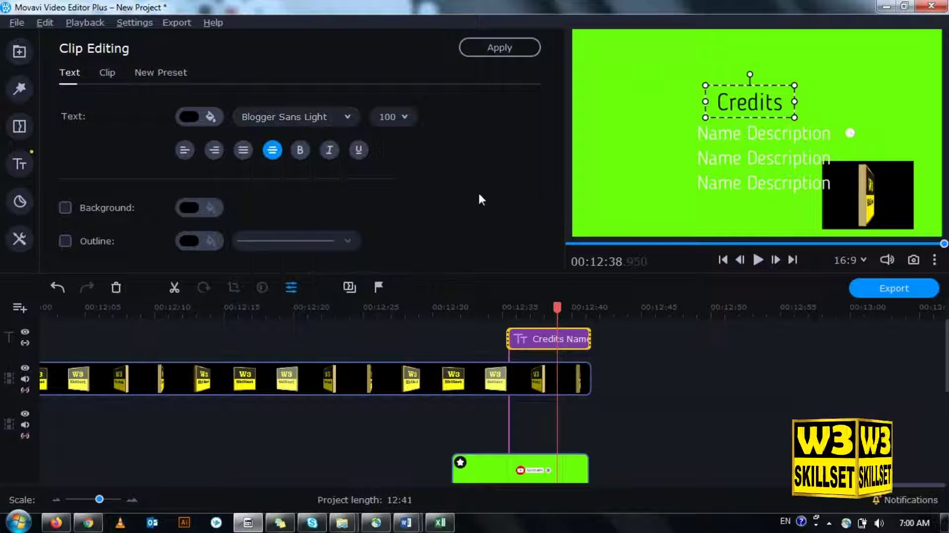
pyautogui.click(403, 117)
pyautogui.click(430, 192)
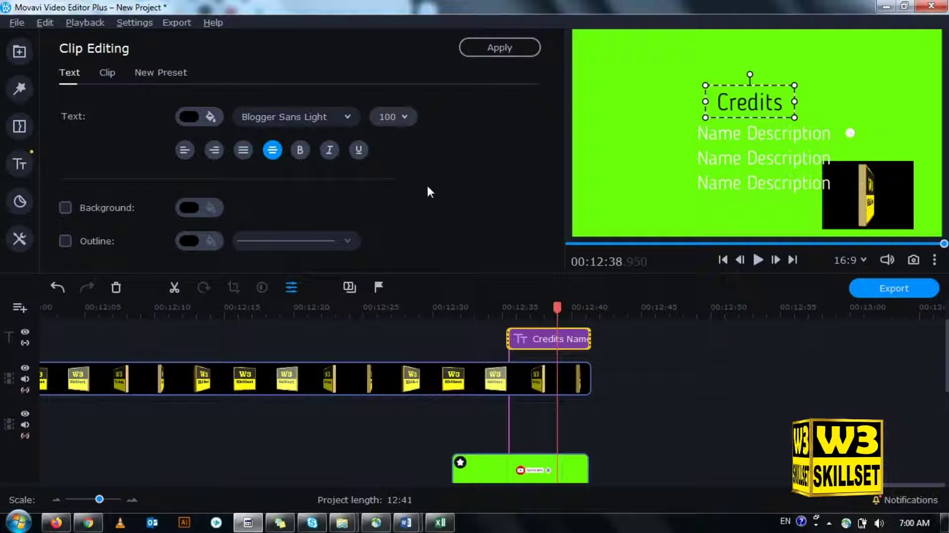
pyautogui.click(405, 118)
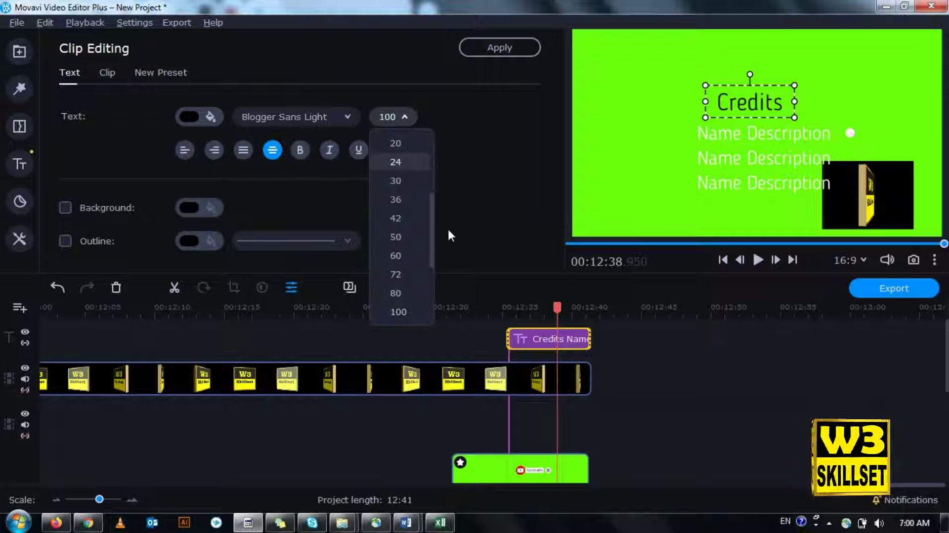
pyautogui.moveTo(432, 229); pyautogui.dragTo(432, 309)
pyautogui.click(530, 133)
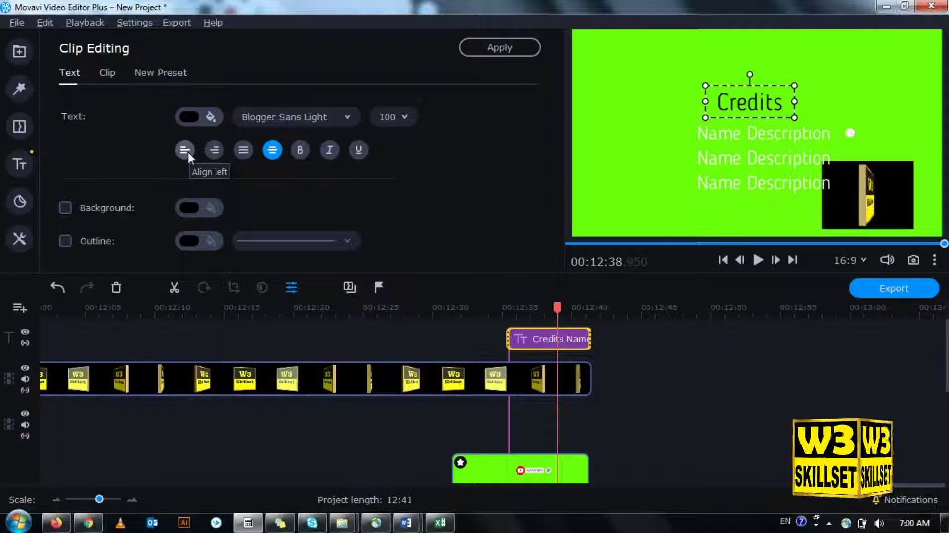
# - Make the Credits heading bold, trying italic and underline and turning both off again
pyautogui.click(300, 150)
pyautogui.click(326, 151)
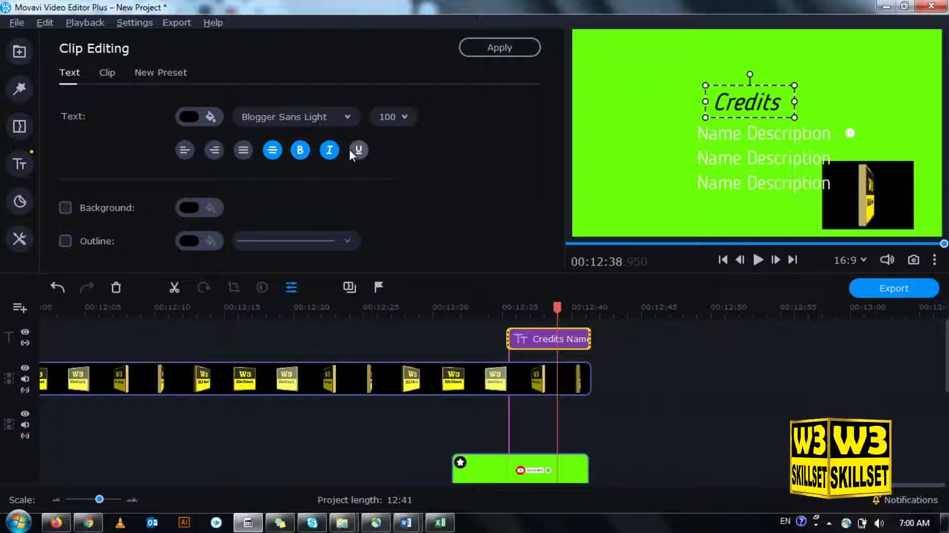
pyautogui.click(359, 150)
pyautogui.click(359, 150)
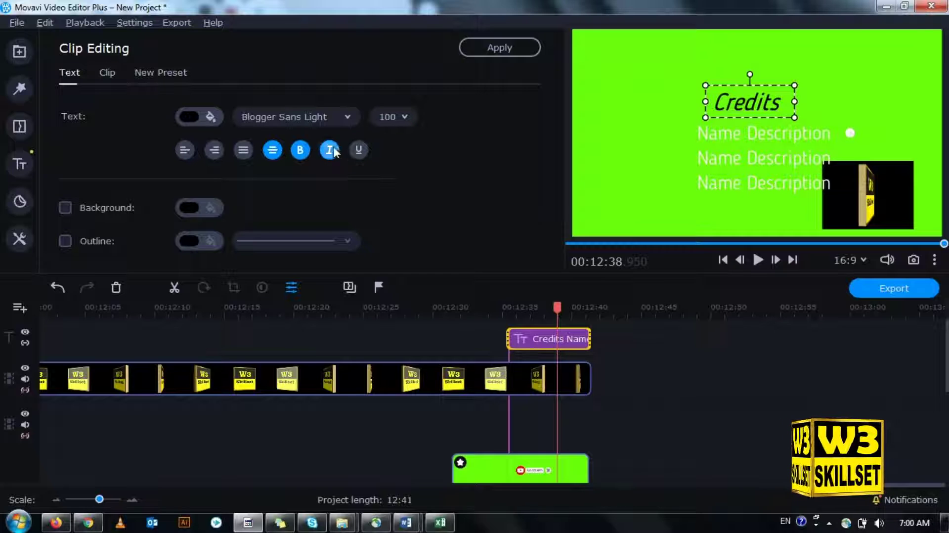
pyautogui.click(326, 148)
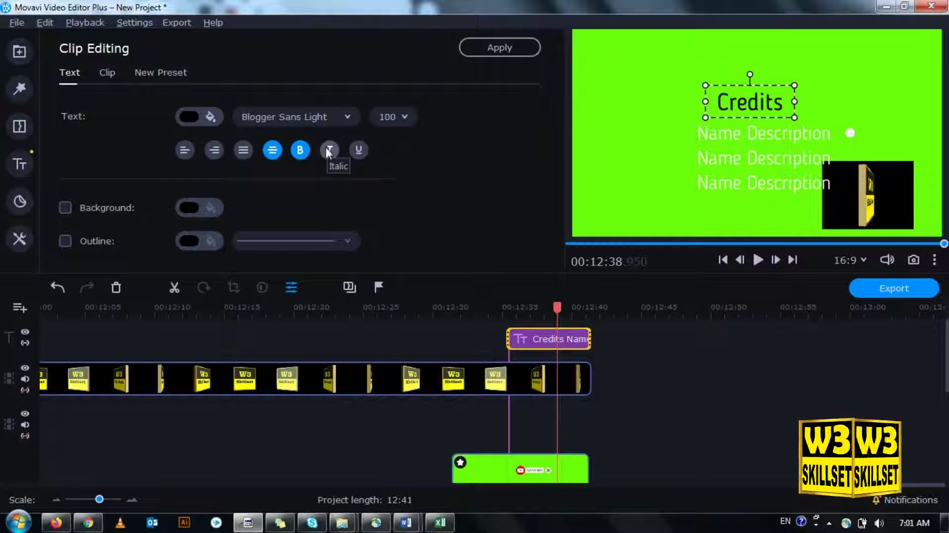
# - Enable a background behind the Credits heading and set its colour to white (#ffffff)
pyautogui.click(64, 207)
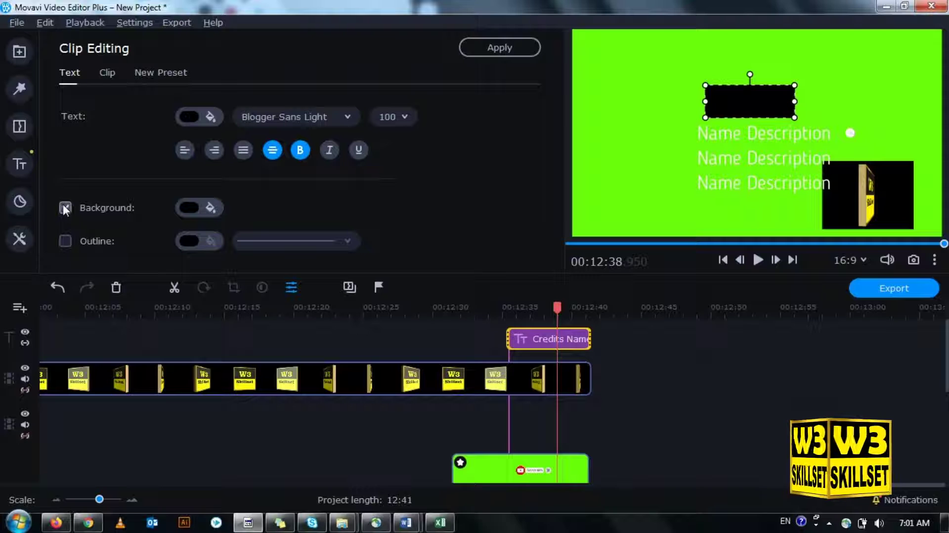
pyautogui.click(204, 212)
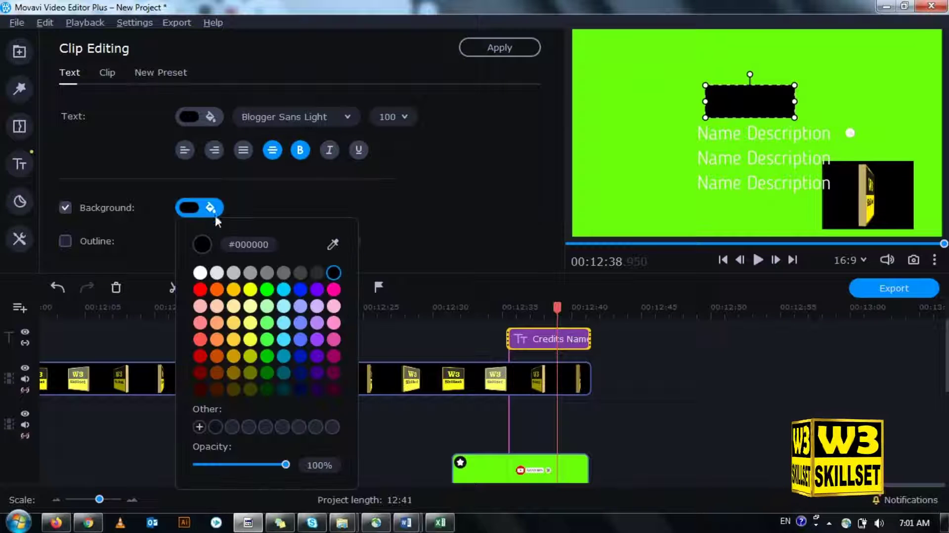
pyautogui.click(200, 273)
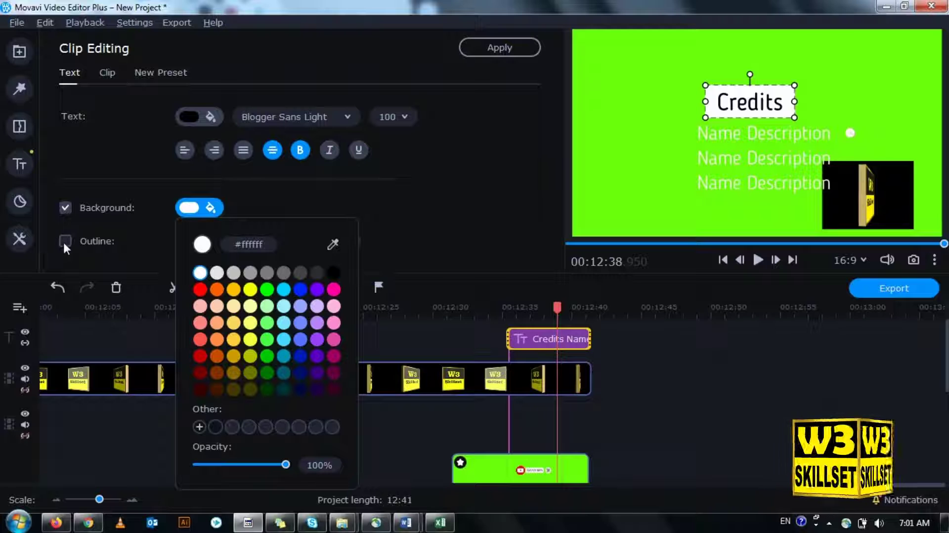
pyautogui.click(257, 209)
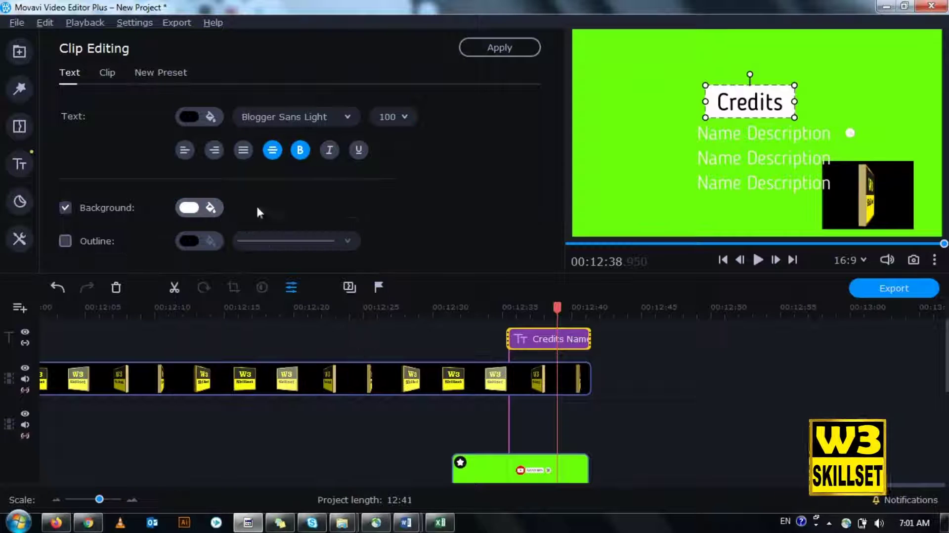
# - Enable an outline on the Credits heading, colour it red and choose a thicker line
pyautogui.click(66, 240)
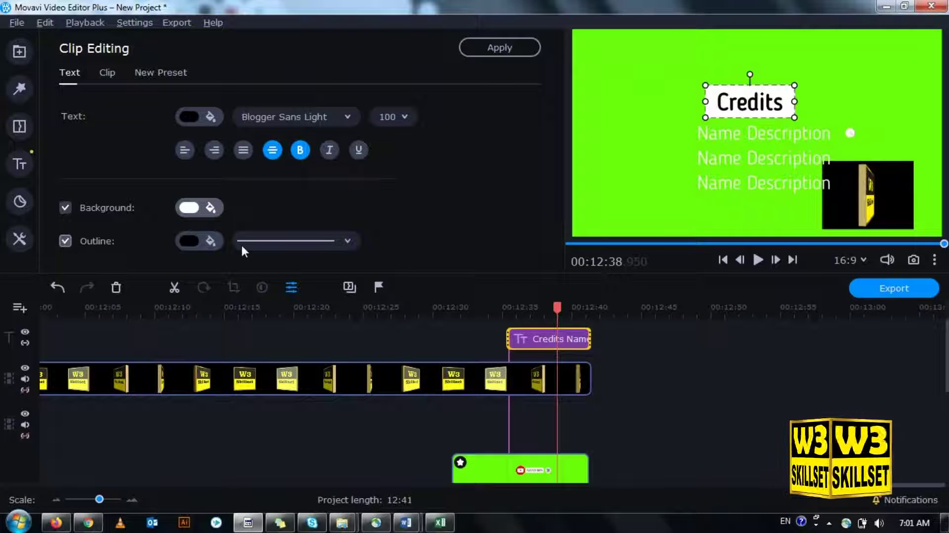
pyautogui.click(209, 238)
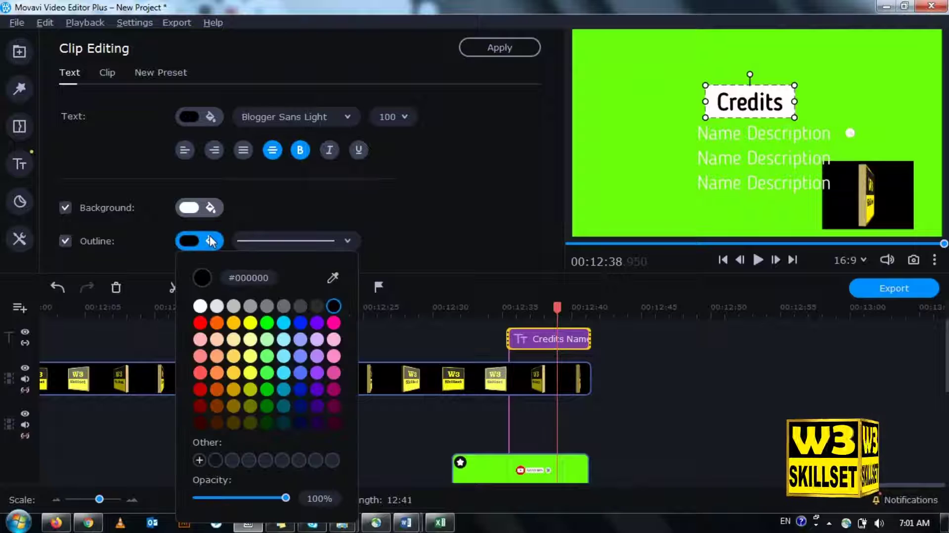
pyautogui.click(200, 323)
pyautogui.click(349, 241)
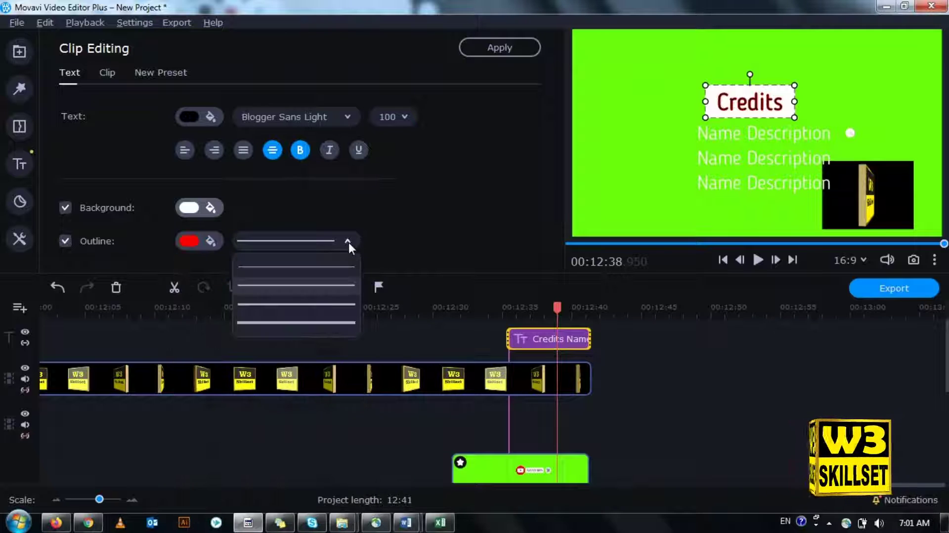
pyautogui.click(316, 314)
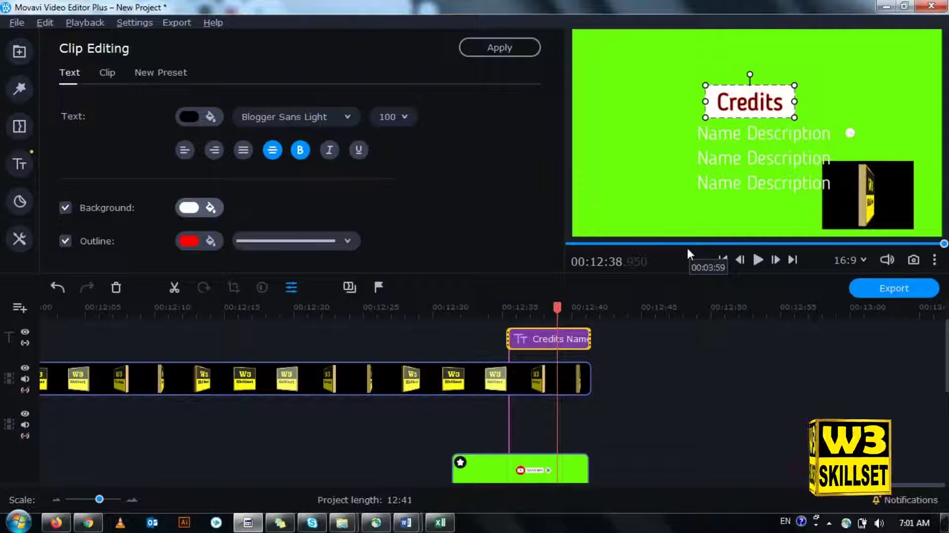
# - Add the Black background clip at the end of the main video track and another on the overlay track at about 00:12:08
pyautogui.click(547, 307)
pyautogui.click(149, 357)
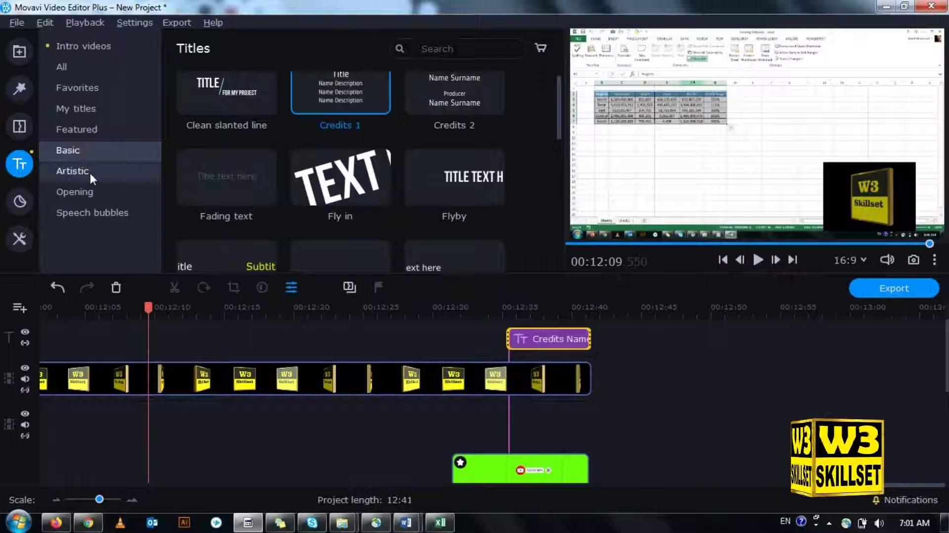
pyautogui.click(20, 239)
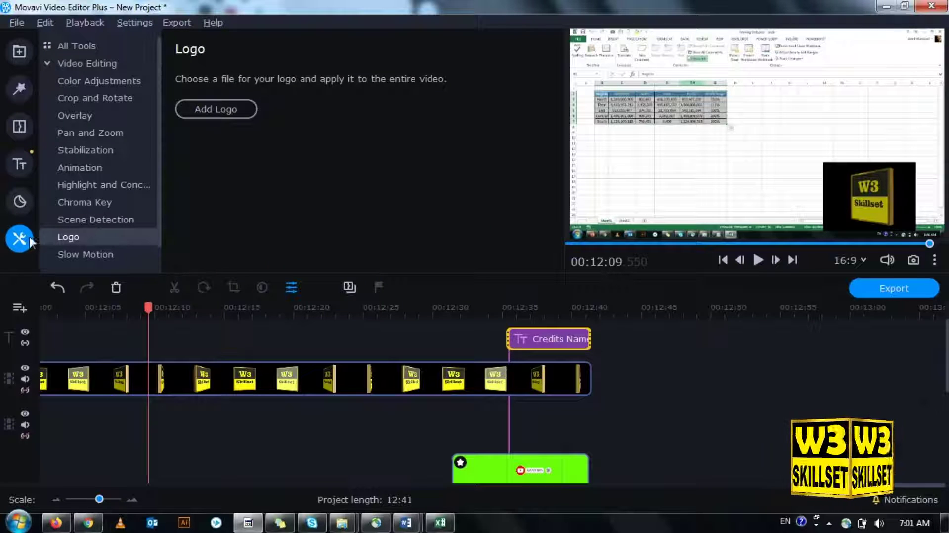
pyautogui.click(22, 58)
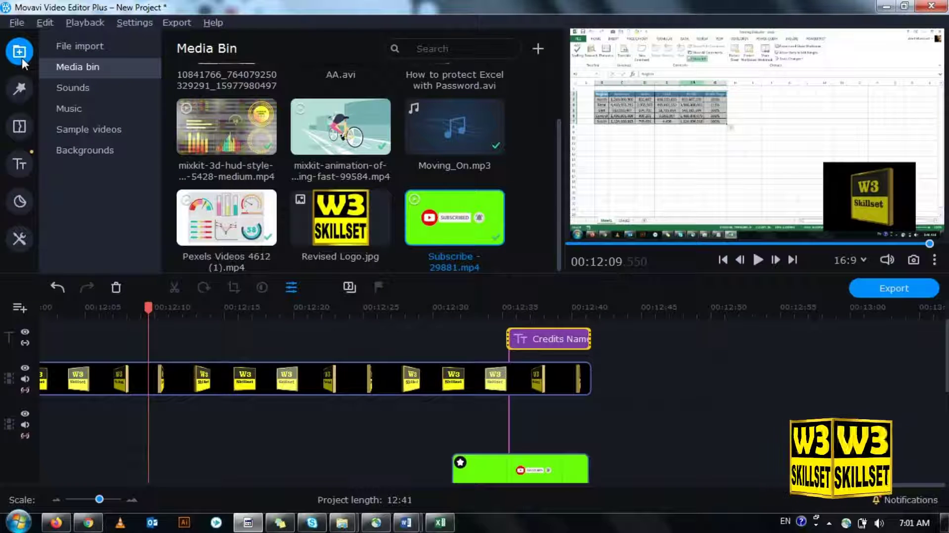
pyautogui.click(97, 151)
pyautogui.click(360, 91)
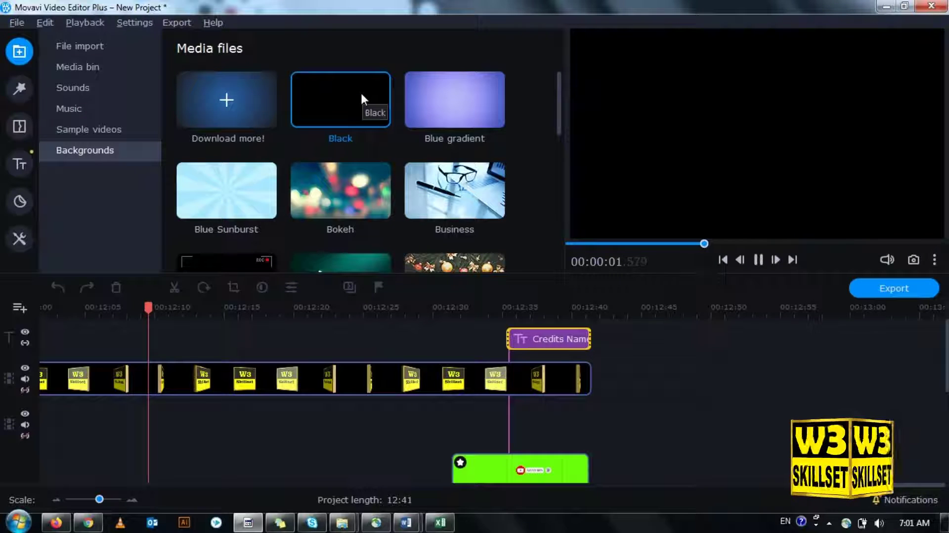
pyautogui.rightClick(361, 91)
pyautogui.click(391, 106)
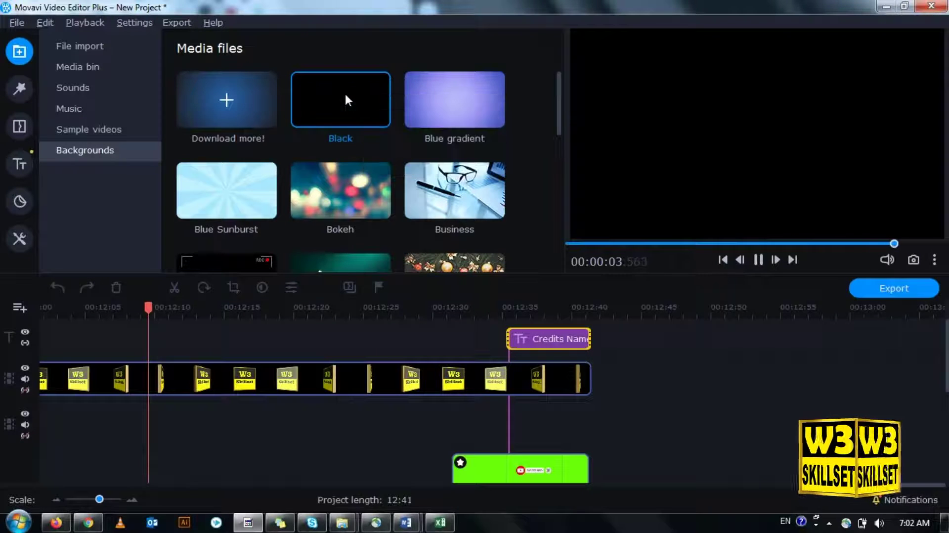
pyautogui.moveTo(158, 350); pyautogui.dragTo(157, 405)
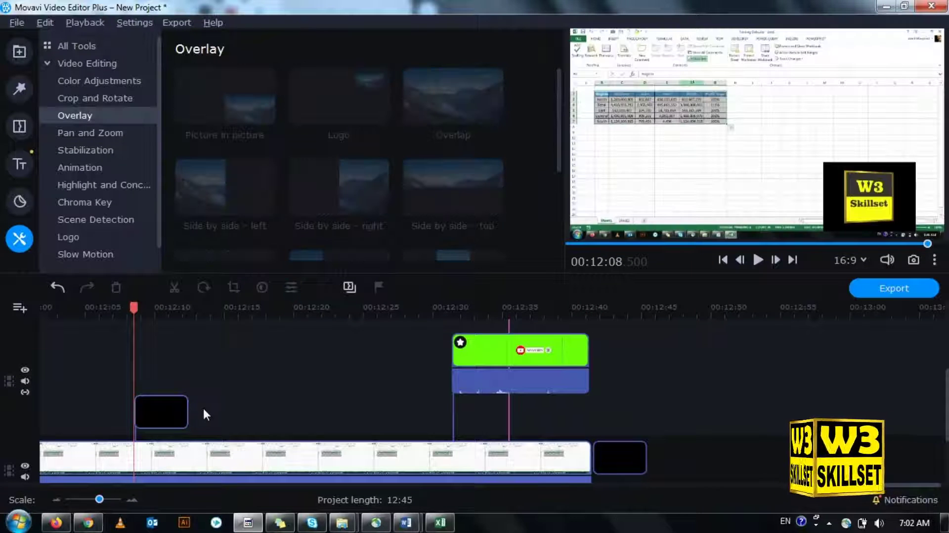
# - Extend the black overlay clip in both directions to span from about 00:12:01 up to the start of the green clip at 00:12:31
pyautogui.click(178, 415)
pyautogui.moveTo(189, 412); pyautogui.dragTo(451, 404)
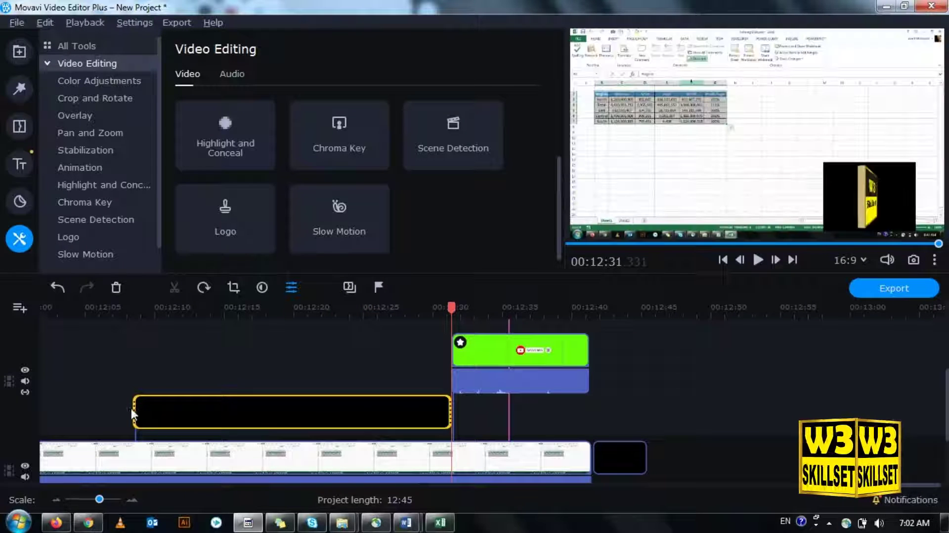
pyautogui.moveTo(130, 408); pyautogui.dragTo(201, 390)
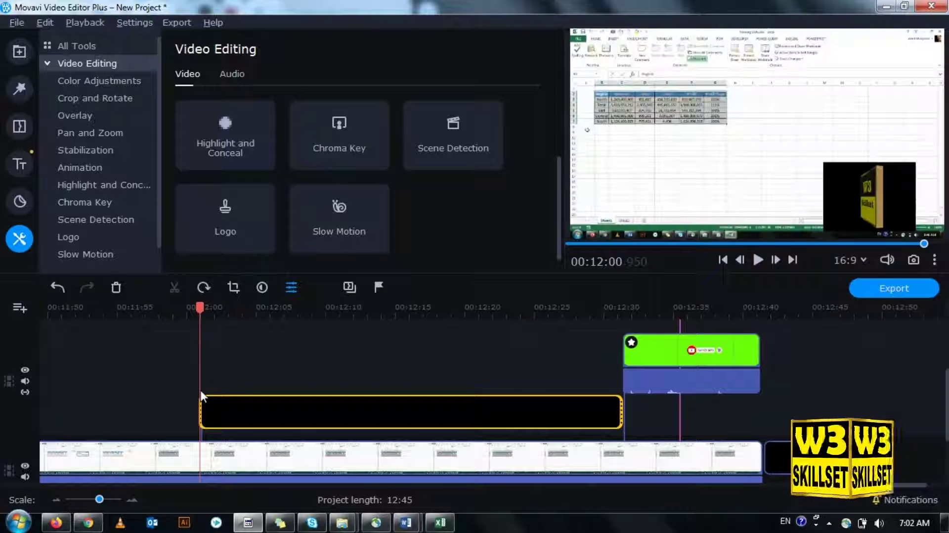
# - Shrink the black overlay to a thin full-width strip along the lower edge of the video frame
pyautogui.click(246, 399)
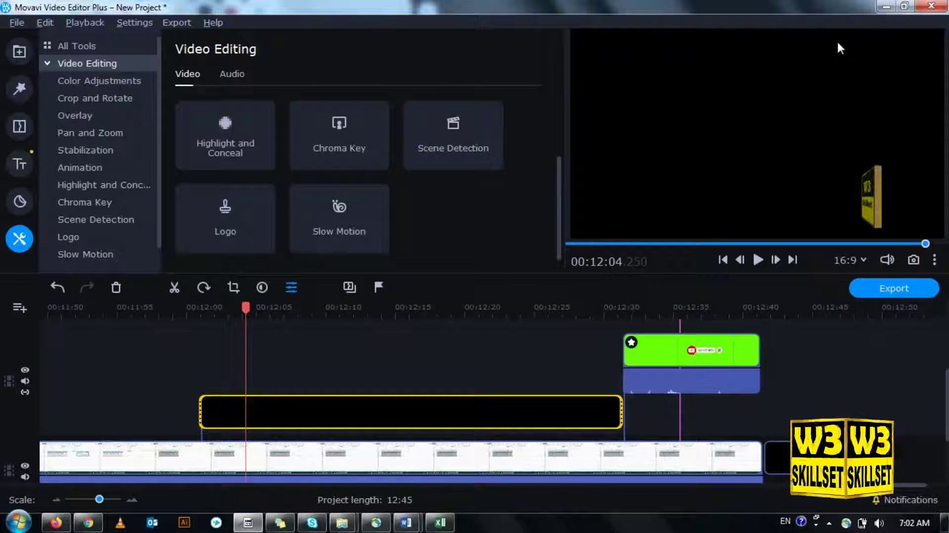
pyautogui.click(89, 116)
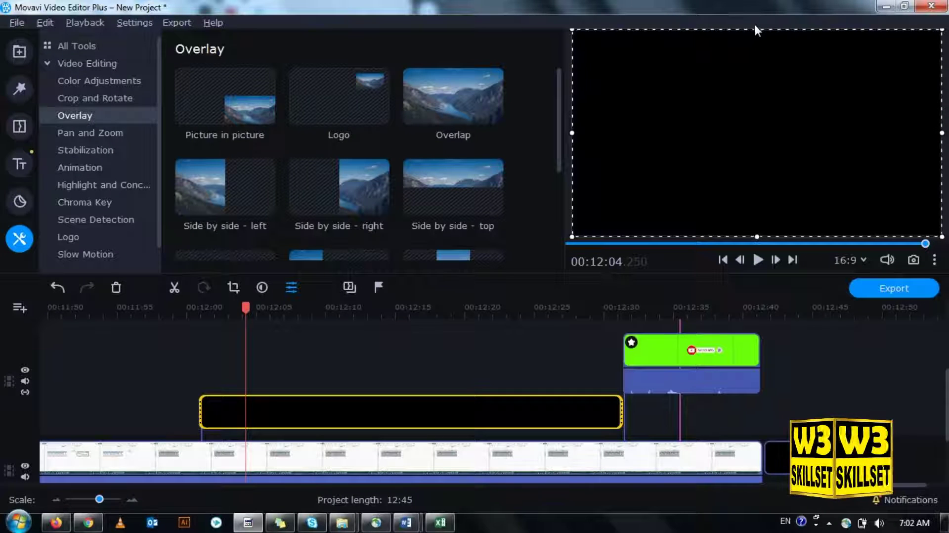
pyautogui.moveTo(755, 30); pyautogui.dragTo(727, 211)
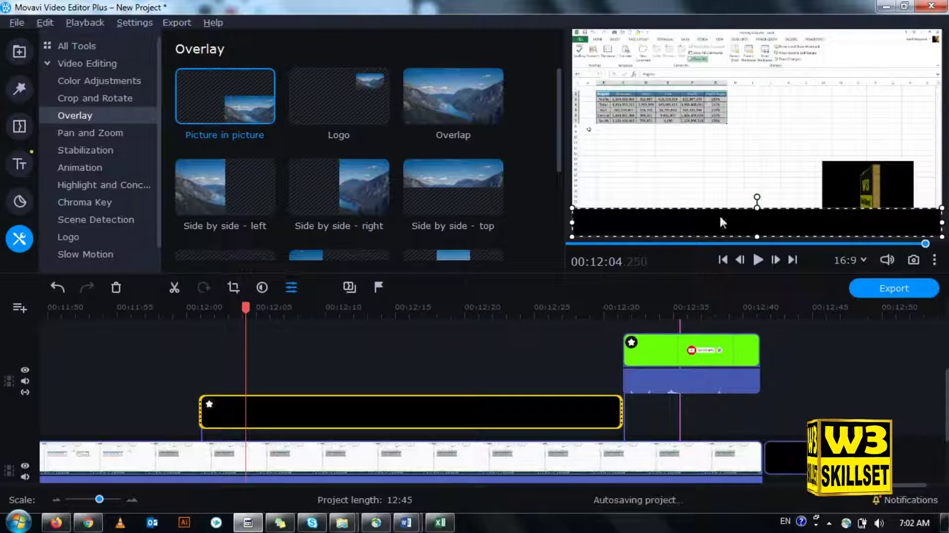
pyautogui.click(360, 351)
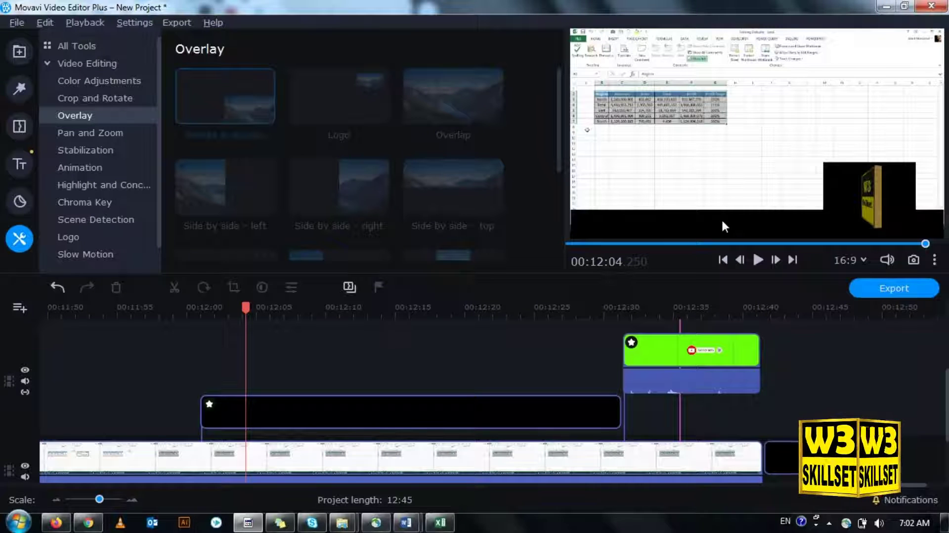
# - Set the brightness of the black strip clip to 60 in its advanced colour adjustments
pyautogui.click(381, 419)
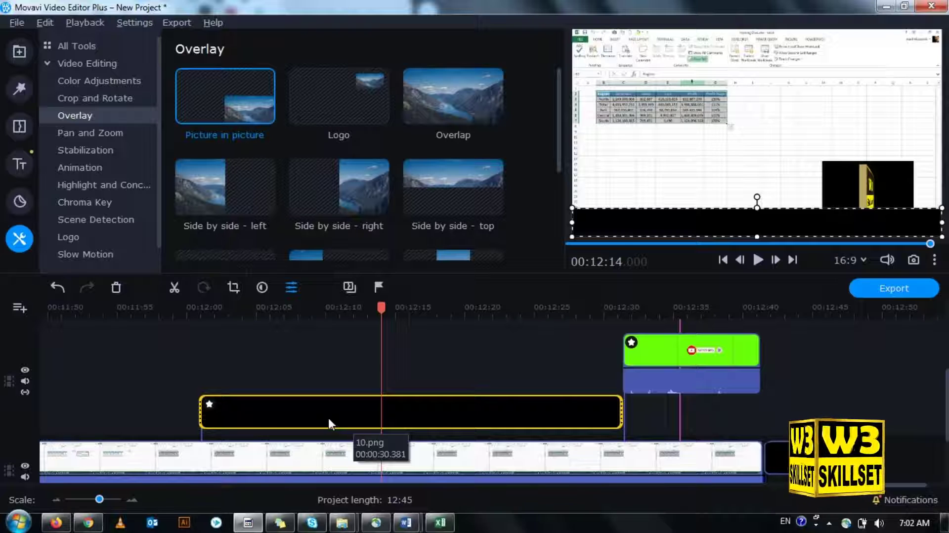
pyautogui.rightClick(328, 419)
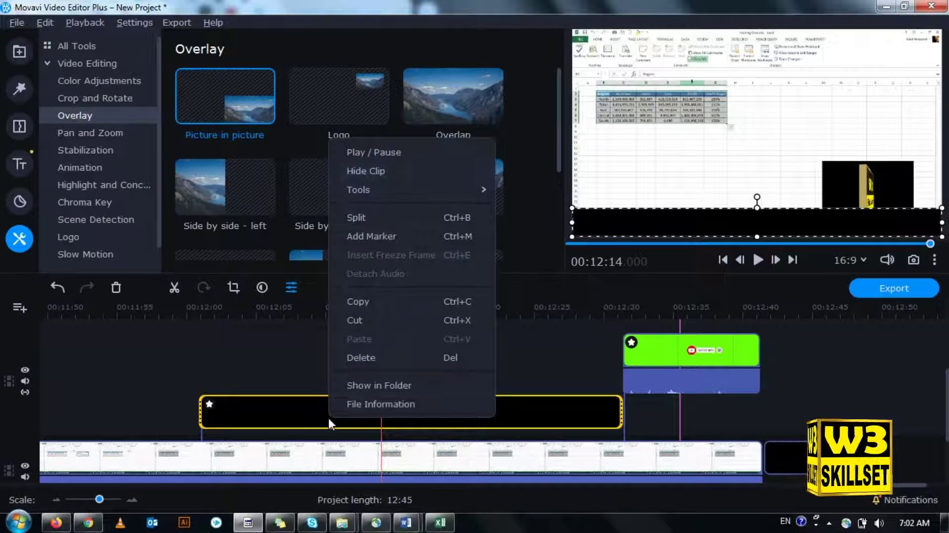
pyautogui.click(320, 420)
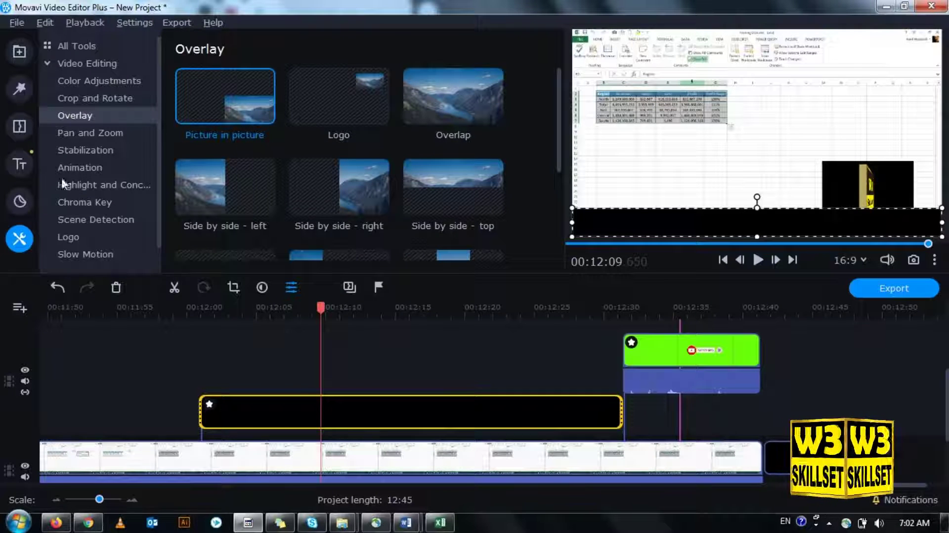
pyautogui.click(66, 82)
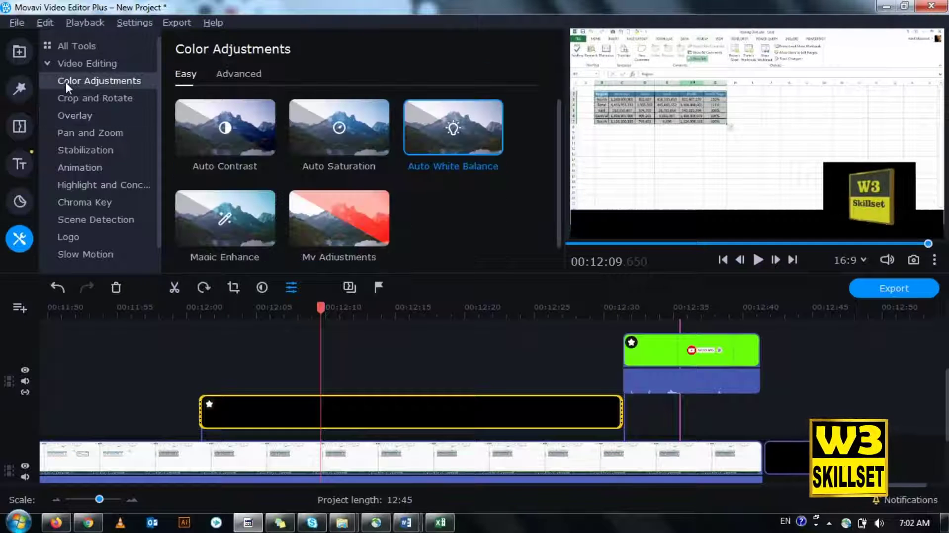
pyautogui.click(227, 69)
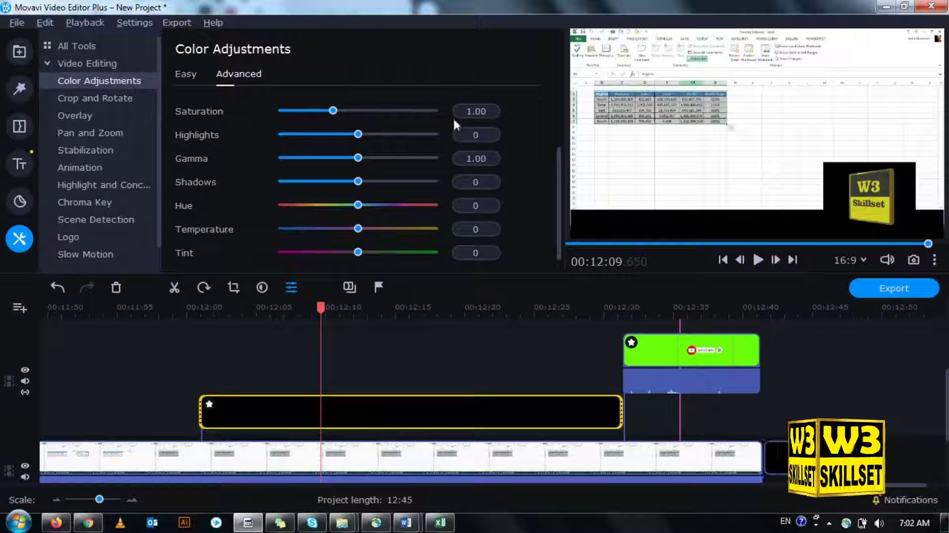
pyautogui.moveTo(559, 157); pyautogui.dragTo(556, 109)
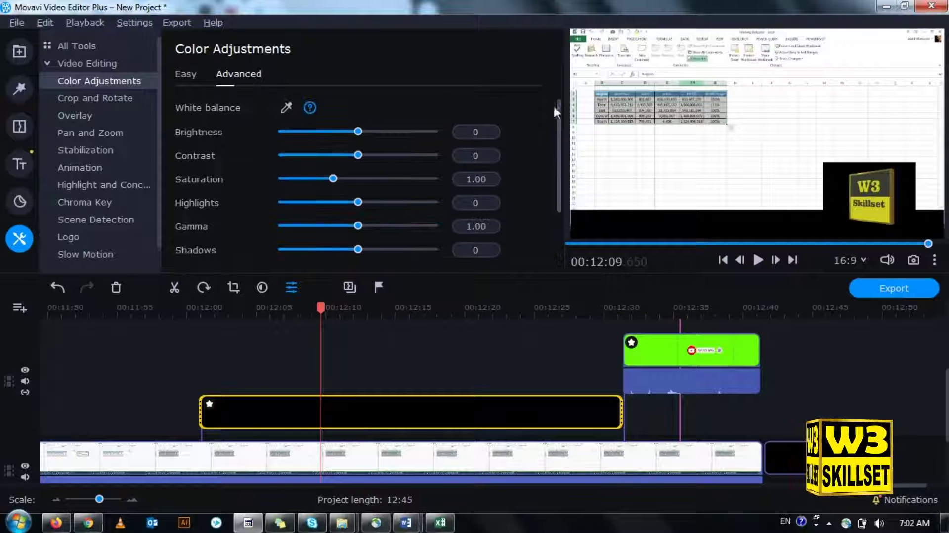
pyautogui.doubleClick(487, 133)
pyautogui.write('60')
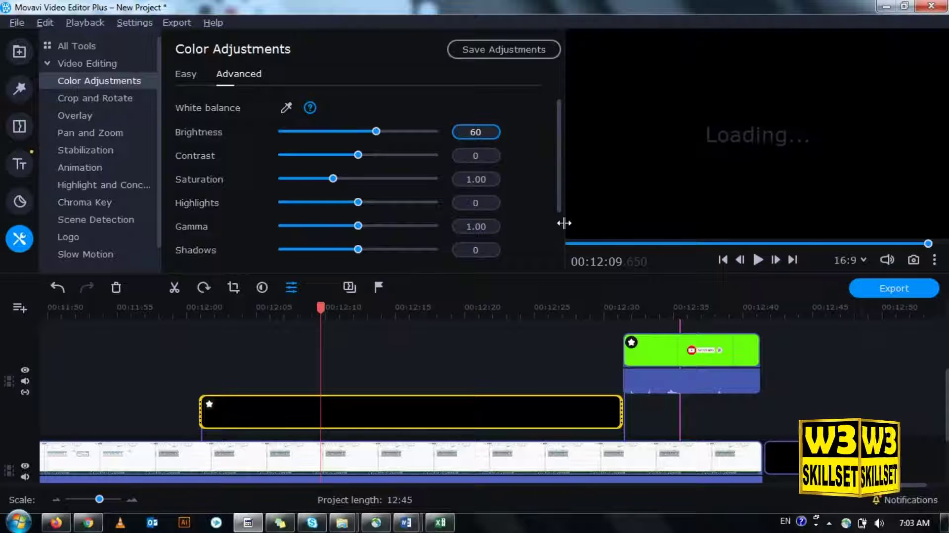
# - Turn the strip red by setting its hue to 66 and its tint to -256
pyautogui.moveTo(557, 197); pyautogui.dragTo(563, 242)
pyautogui.click(464, 208)
pyautogui.write('66')
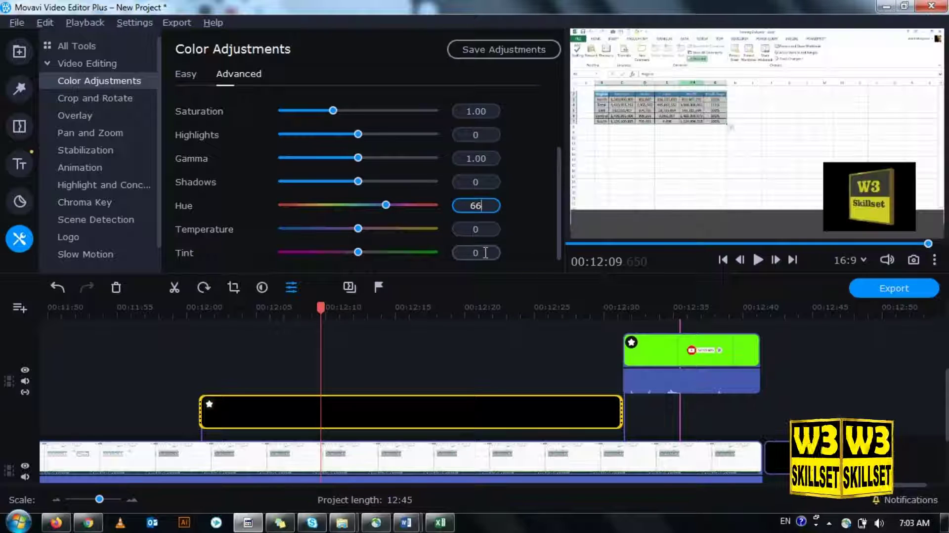
pyautogui.click(556, 253)
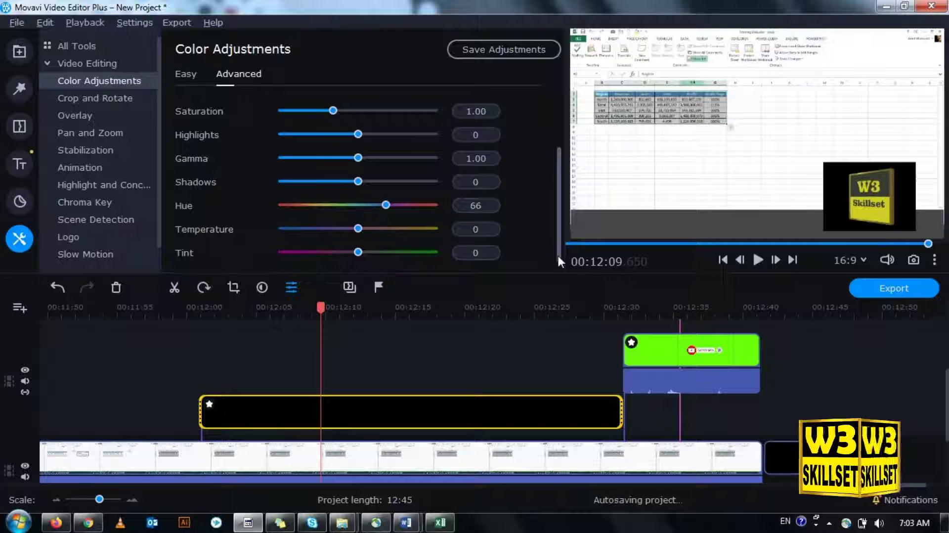
pyautogui.moveTo(358, 252); pyautogui.dragTo(275, 251)
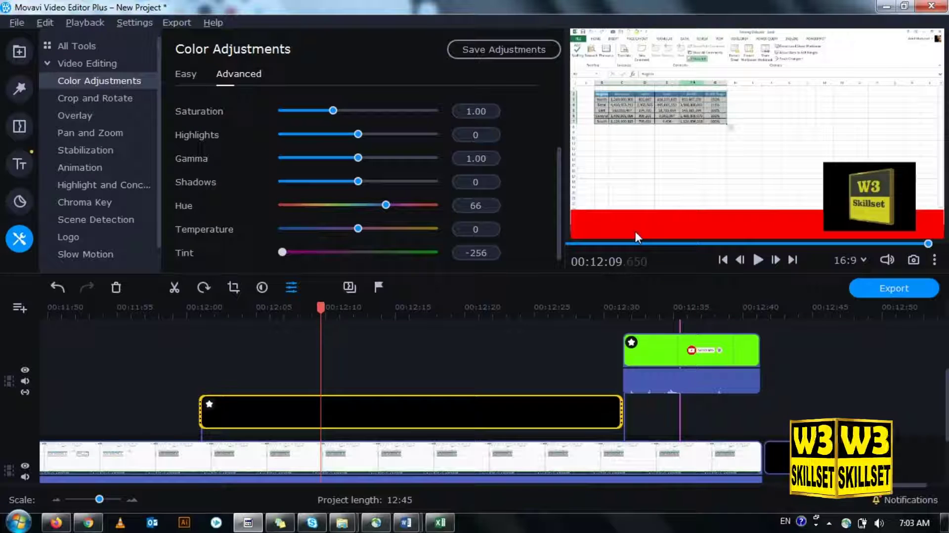
pyautogui.moveTo(324, 304); pyautogui.dragTo(203, 306)
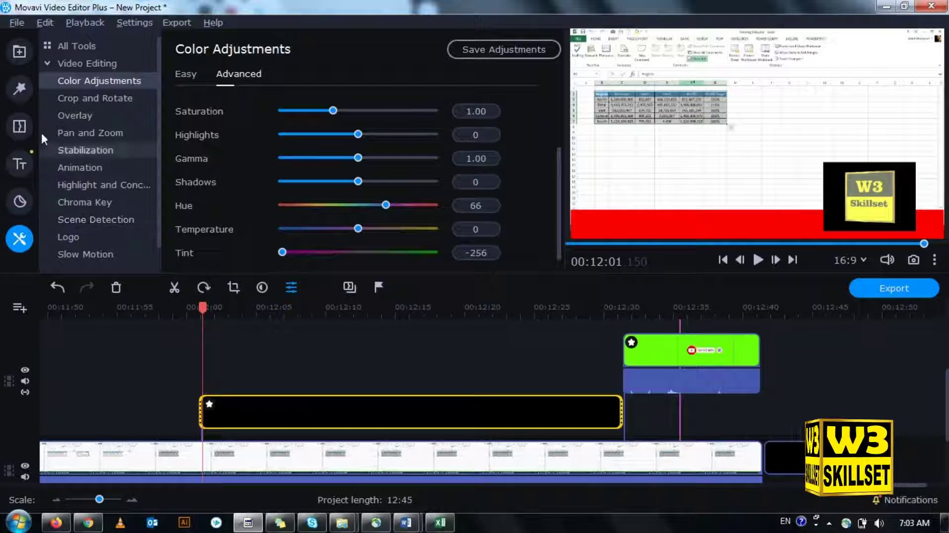
pyautogui.click(20, 164)
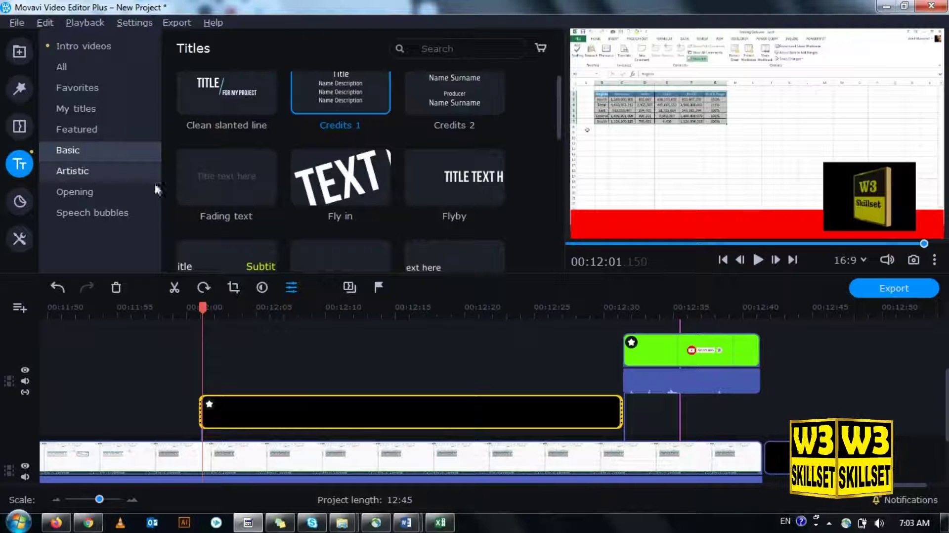
pyautogui.moveTo(559, 121); pyautogui.dragTo(562, 162)
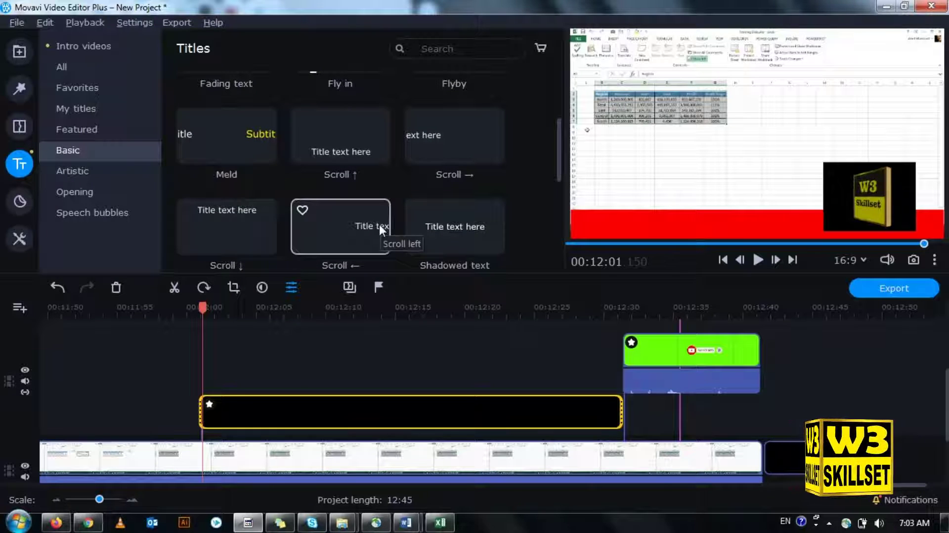
pyautogui.moveTo(378, 225); pyautogui.dragTo(204, 352)
pyautogui.doubleClick(204, 352)
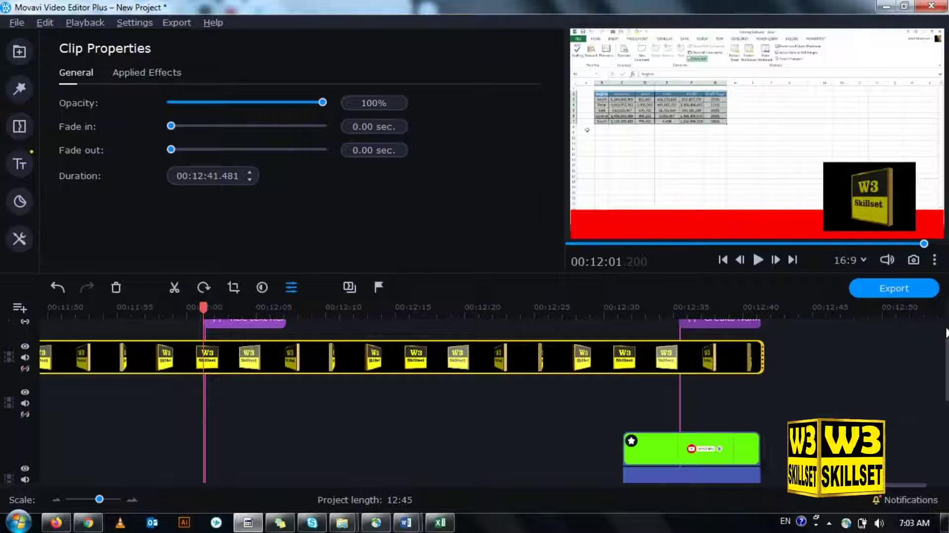
pyautogui.hotkey('ctrl', 'z')
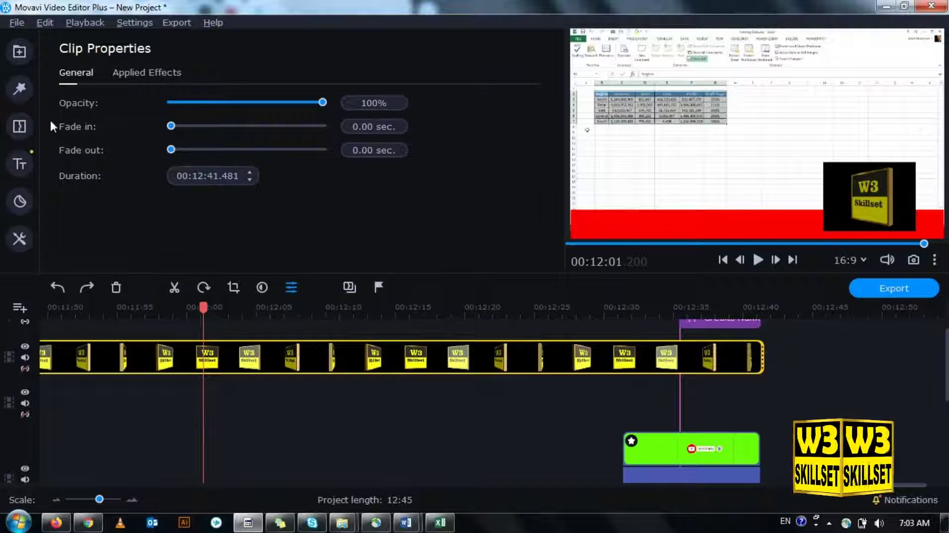
# - Add the Scroll left title to the title track and align its start with the strip overlay at about 00:12:01
pyautogui.click(27, 164)
pyautogui.moveTo(318, 215); pyautogui.dragTo(195, 317)
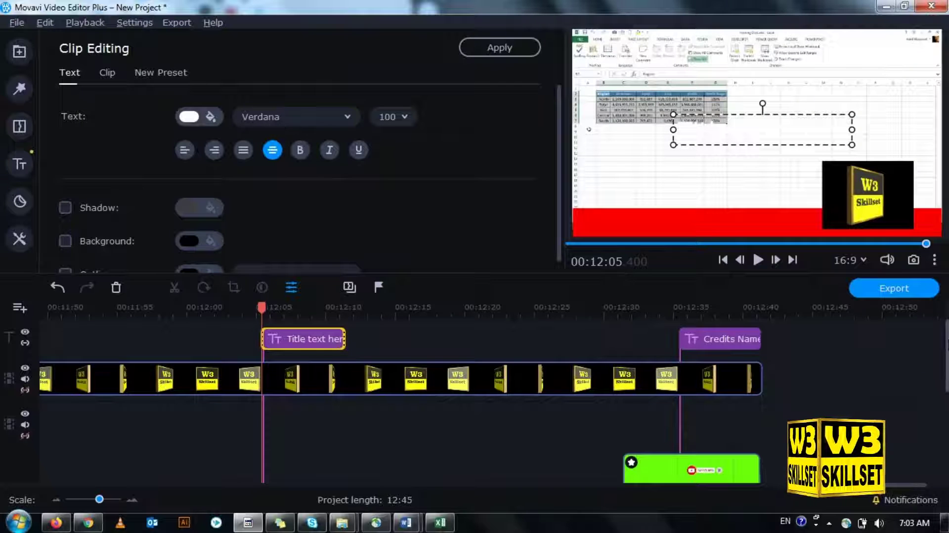
pyautogui.scroll(-2, 400, 395)
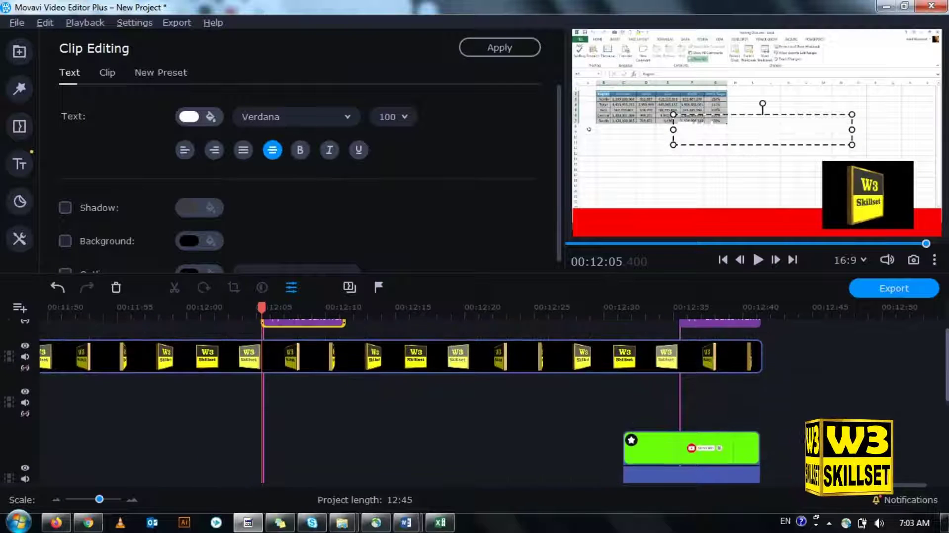
pyautogui.scroll(1, 400, 395)
pyautogui.click(304, 333)
pyautogui.moveTo(304, 333); pyautogui.dragTo(246, 334)
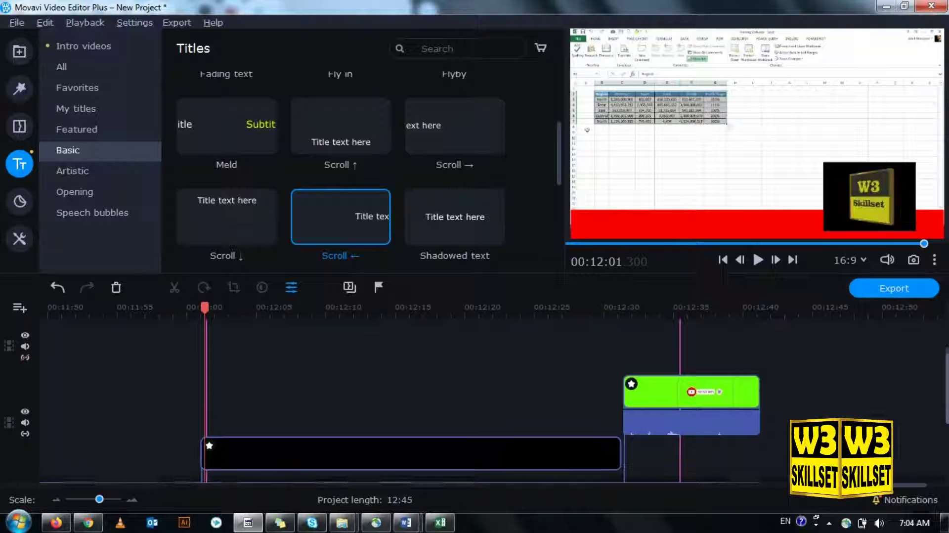
pyautogui.moveTo(251, 337); pyautogui.dragTo(244, 336)
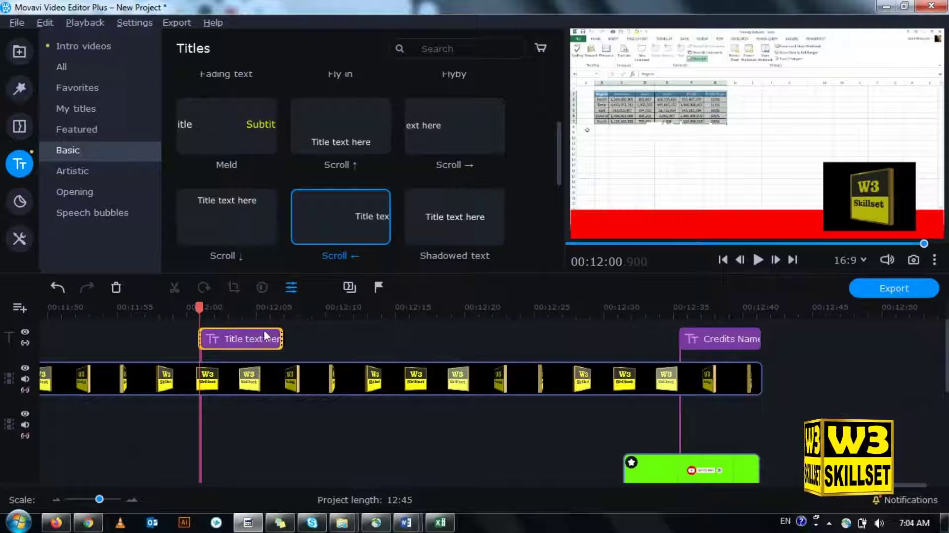
# - Replace the scrolling title's placeholder text with a greeting that begins "Hello and" and ends with "YouTube Channel"
pyautogui.doubleClick(261, 335)
pyautogui.doubleClick(771, 131)
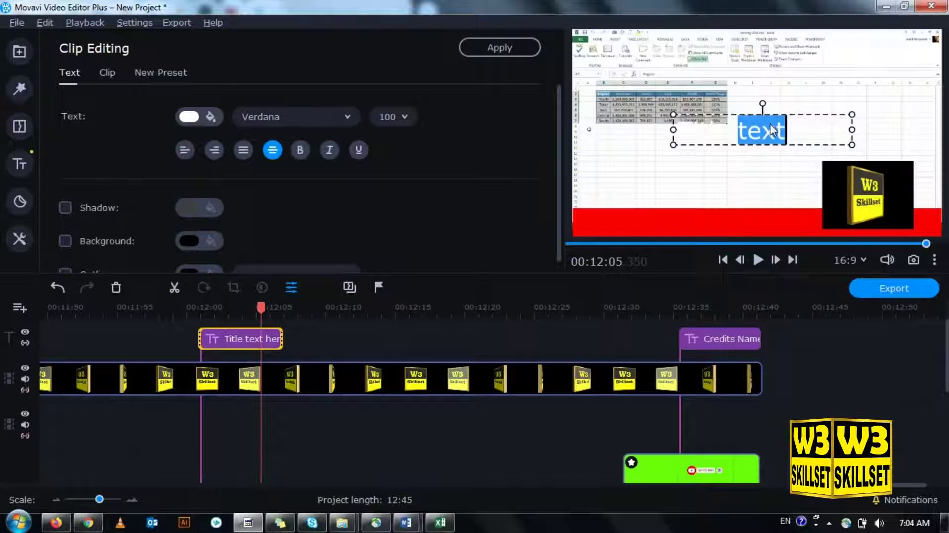
pyautogui.hotkey('ctrl', 'a')
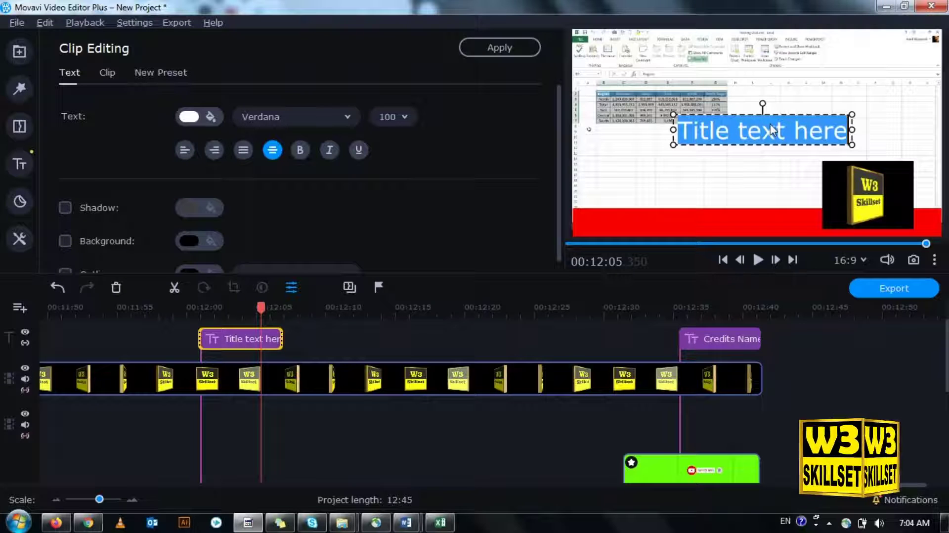
pyautogui.press('Delete')
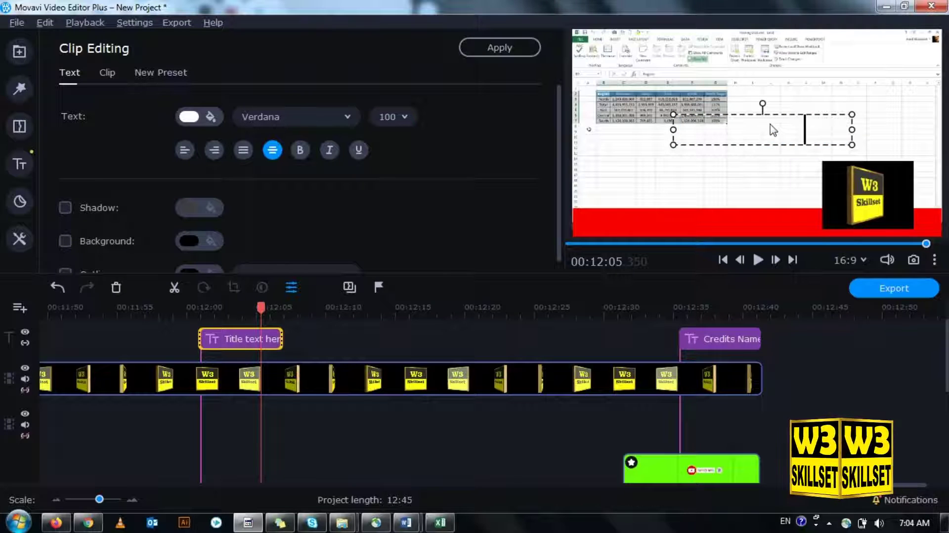
pyautogui.press('Return')
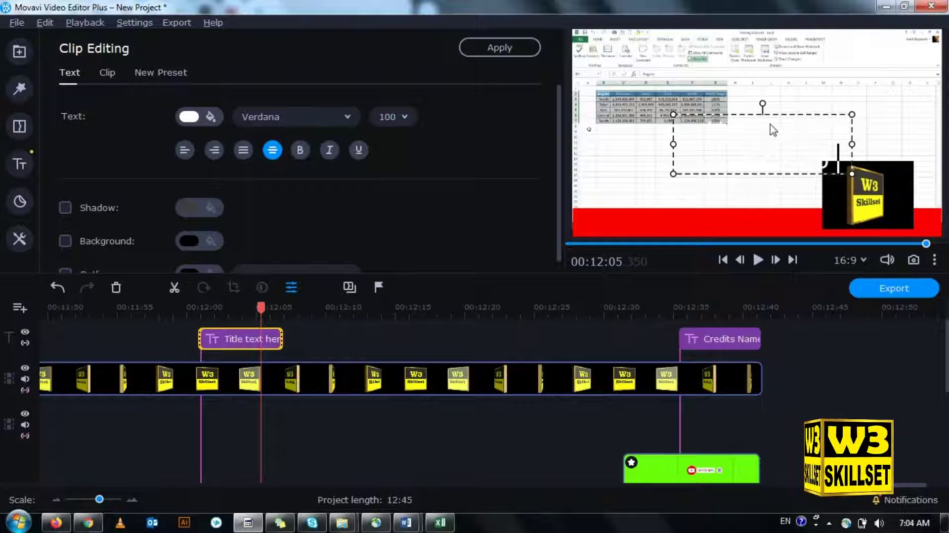
pyautogui.press('Return')
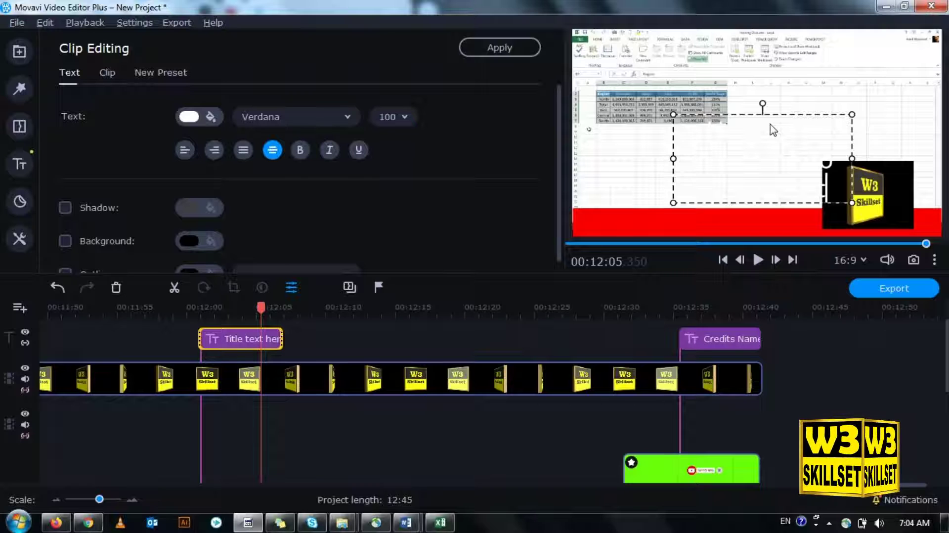
pyautogui.write('Yo')
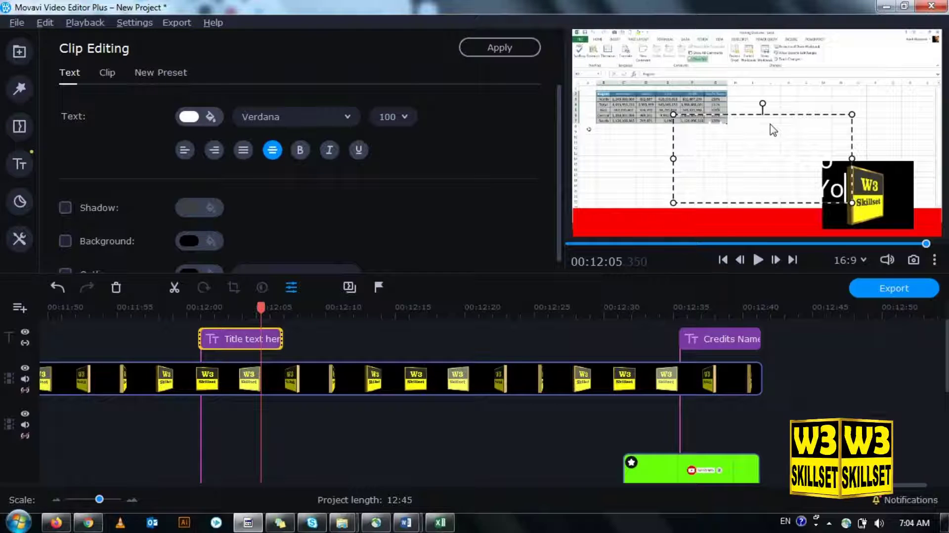
pyautogui.write('uTube')
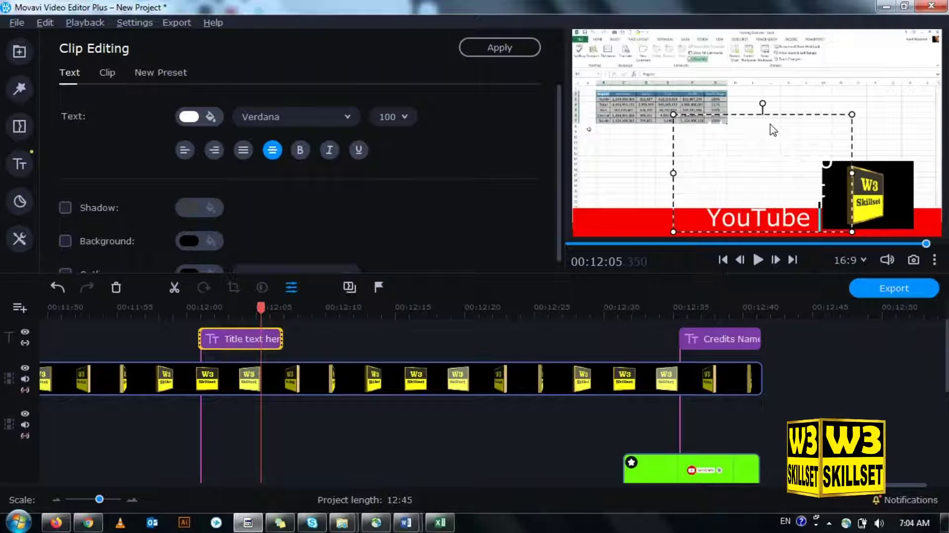
pyautogui.write(' Chan')
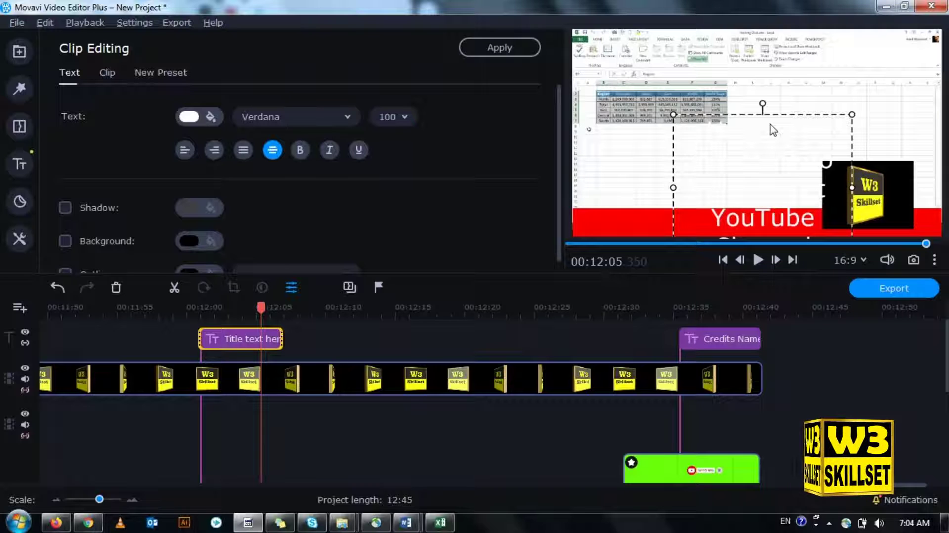
# - Widen the scrolling title's text box on both sides to span the full width of the video frame
pyautogui.moveTo(675, 183); pyautogui.dragTo(573, 213)
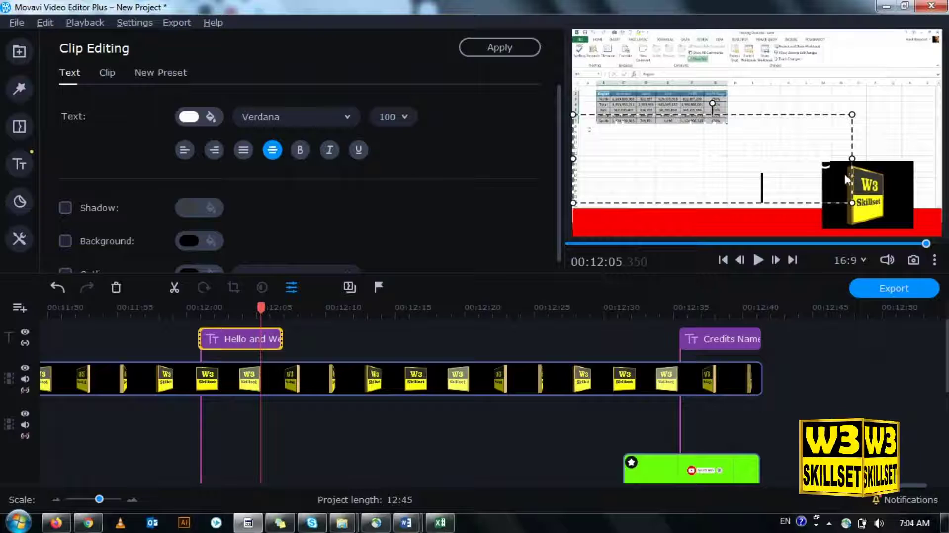
pyautogui.moveTo(852, 159); pyautogui.dragTo(943, 160)
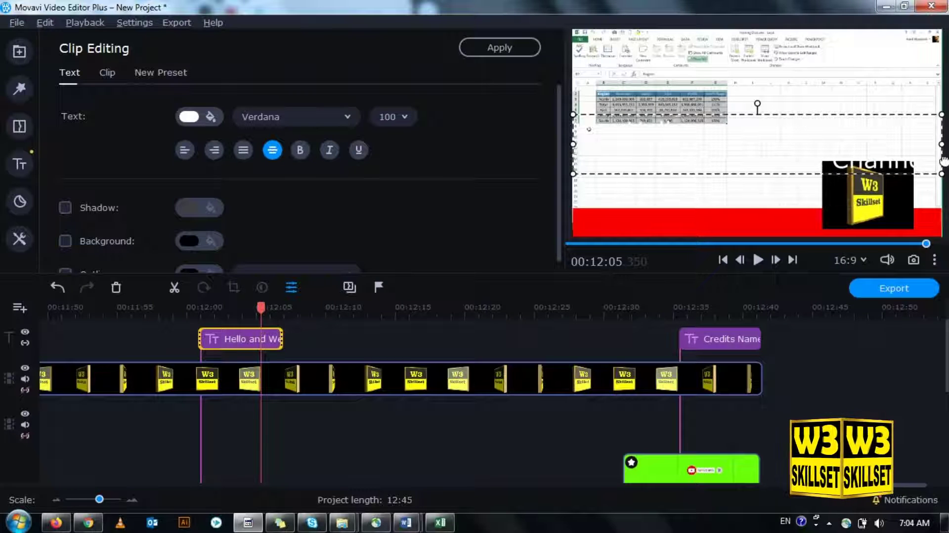
# - Move the scrolling welcome title down toward the red strip and set its font size to 50
pyautogui.moveTo(829, 121); pyautogui.dragTo(826, 185)
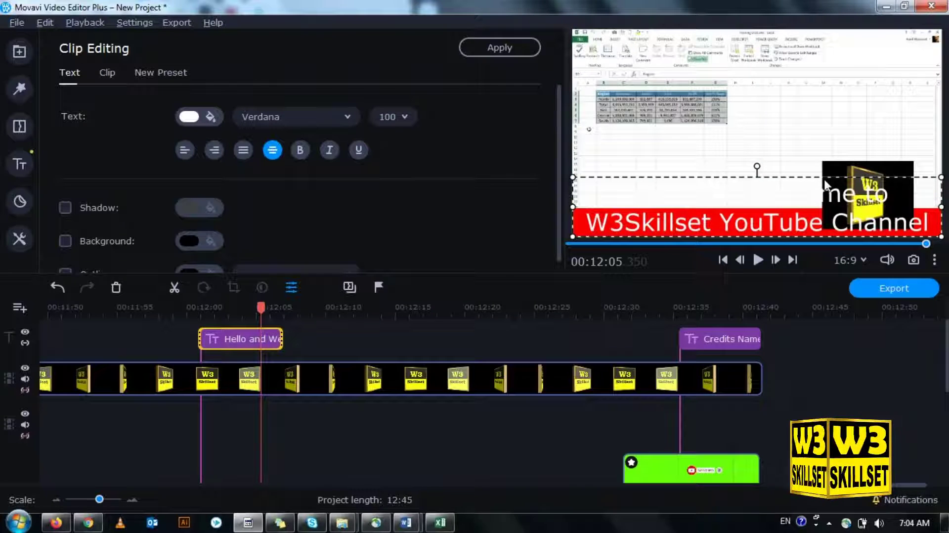
pyautogui.click(406, 117)
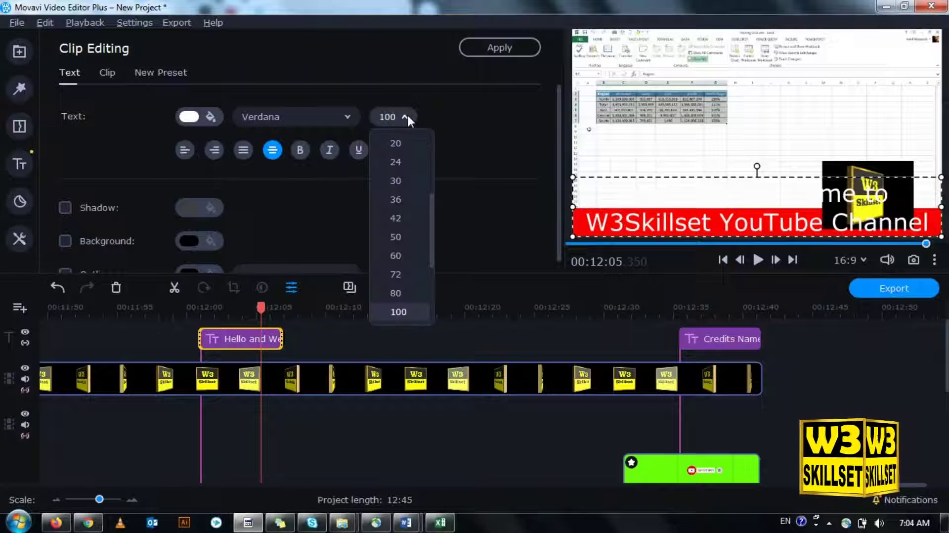
pyautogui.click(402, 253)
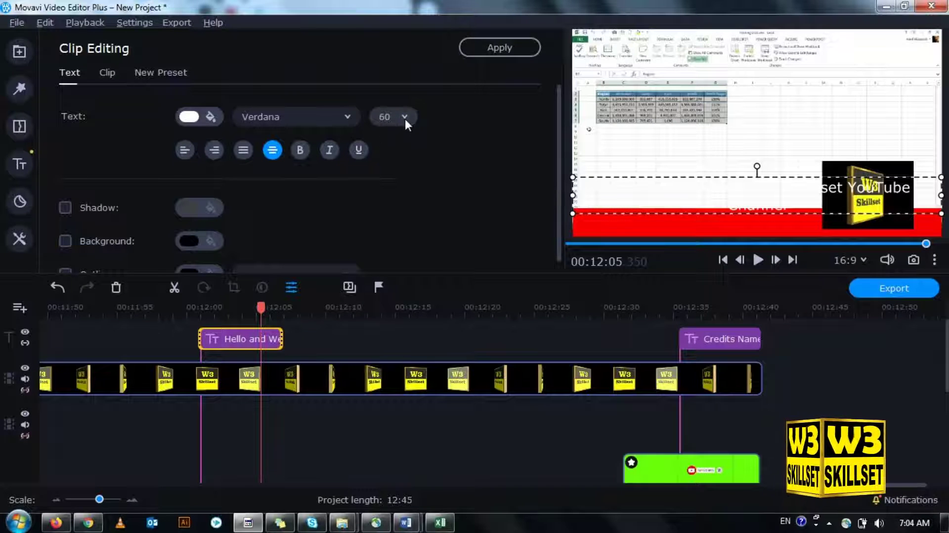
pyautogui.click(405, 119)
pyautogui.click(395, 234)
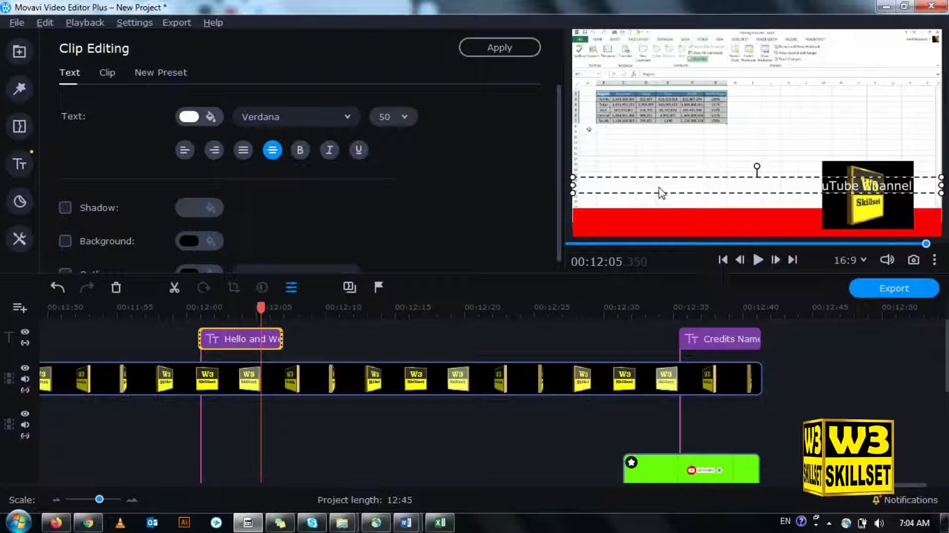
# - Left-align the welcome title's text and place its box along the lower edge of the red strip
pyautogui.moveTo(661, 193); pyautogui.dragTo(651, 243)
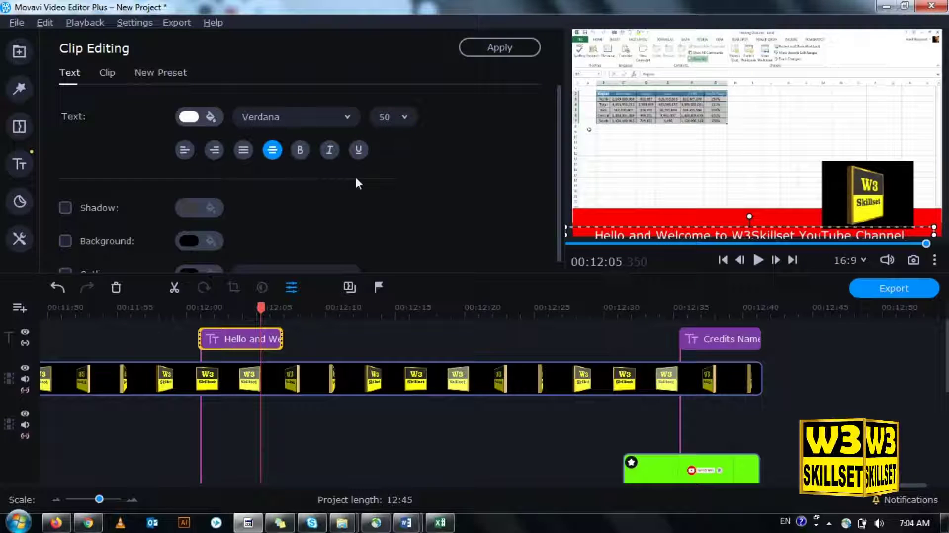
pyautogui.click(187, 148)
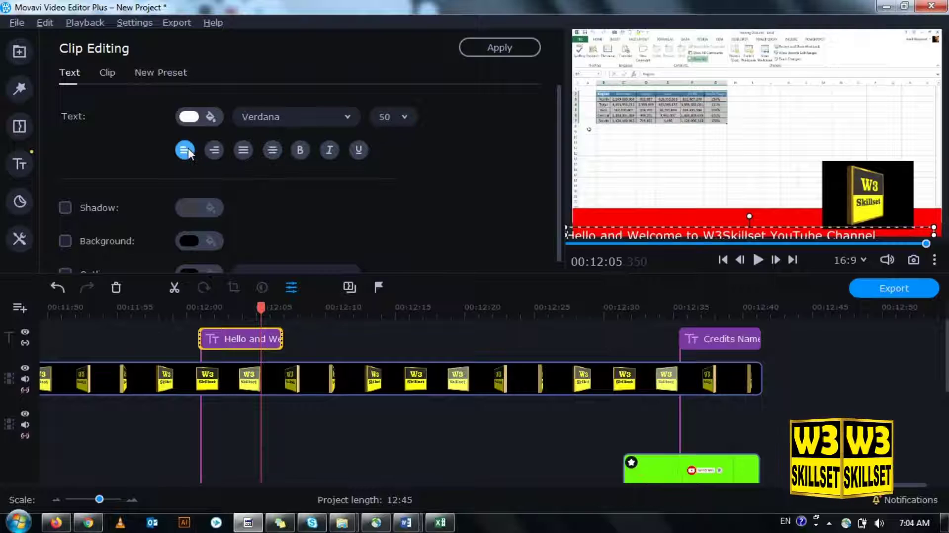
pyautogui.moveTo(618, 238); pyautogui.dragTo(622, 220)
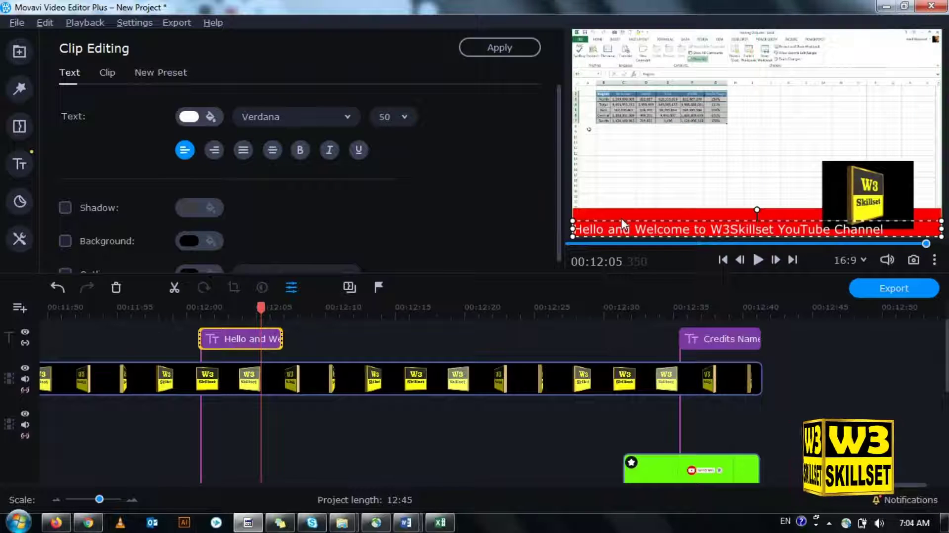
pyautogui.click(656, 214)
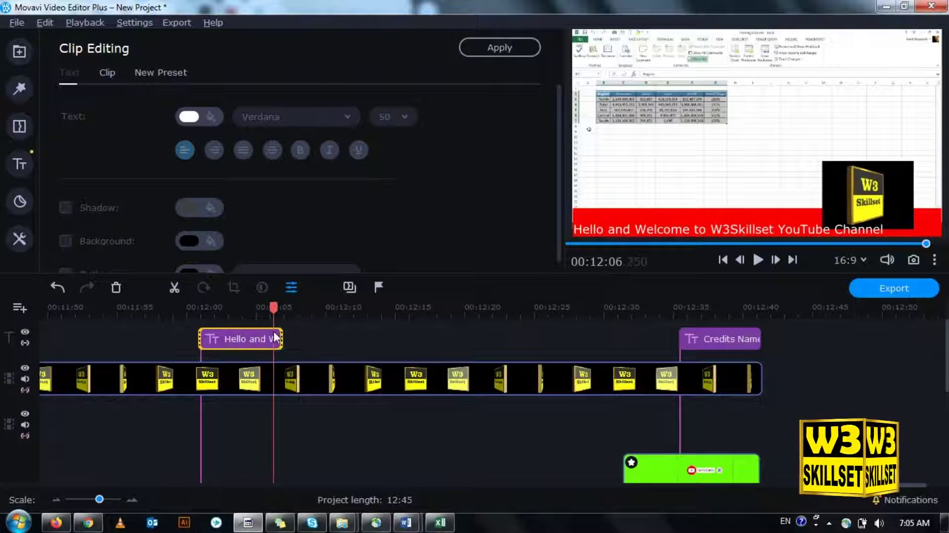
# - Extend the welcome title clip to about 00:12:31 so that it ends together with the red strip overlay
pyautogui.moveTo(282, 339); pyautogui.dragTo(566, 339)
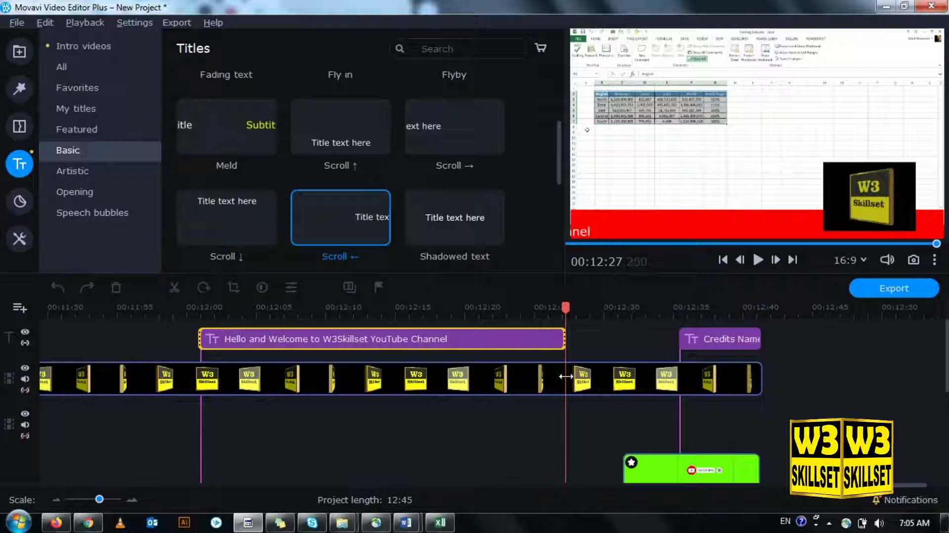
pyautogui.scroll(-3, 742, 395)
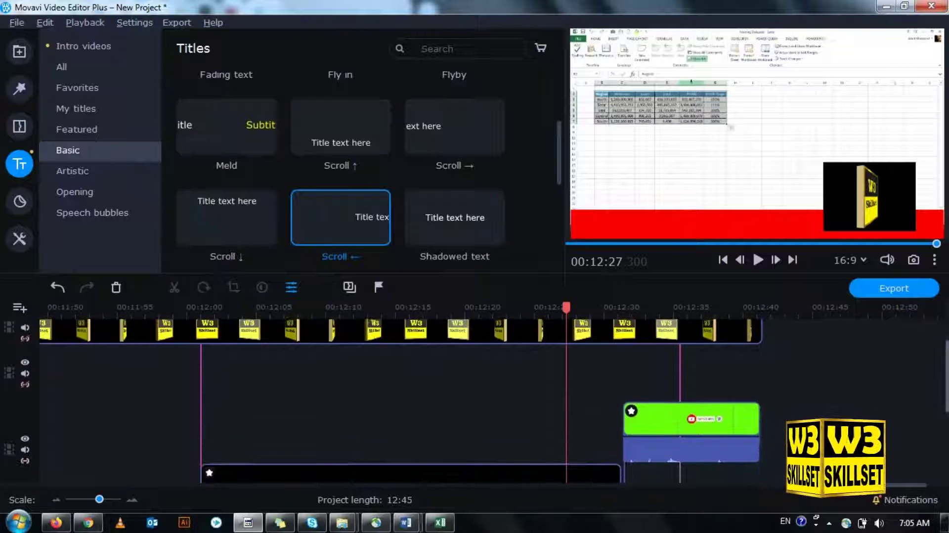
pyautogui.scroll(3, 913, 346)
pyautogui.moveTo(564, 339); pyautogui.dragTo(620, 317)
# - Play back the scrolling welcome title over the red strip, starting from about 00:12:00
pyautogui.click(387, 312)
pyautogui.moveTo(387, 307); pyautogui.dragTo(194, 326)
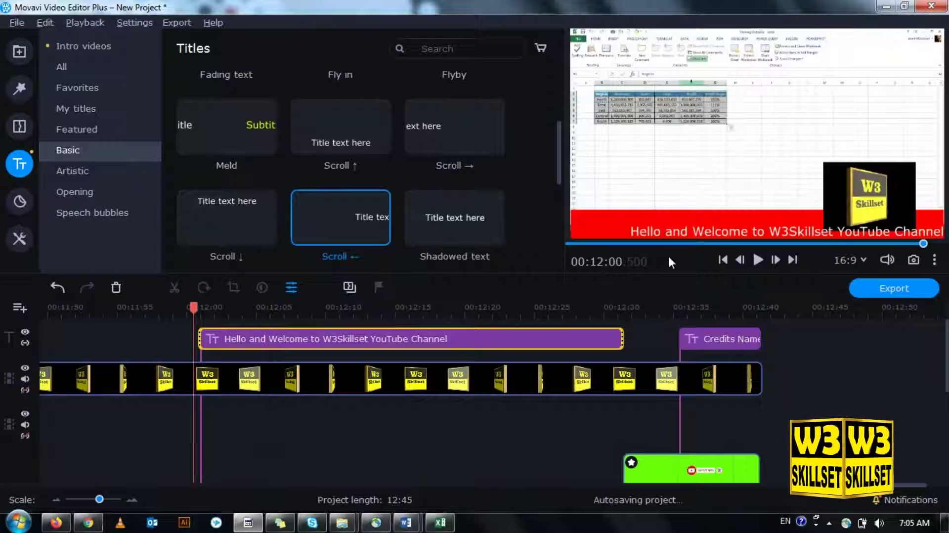
pyautogui.click(759, 260)
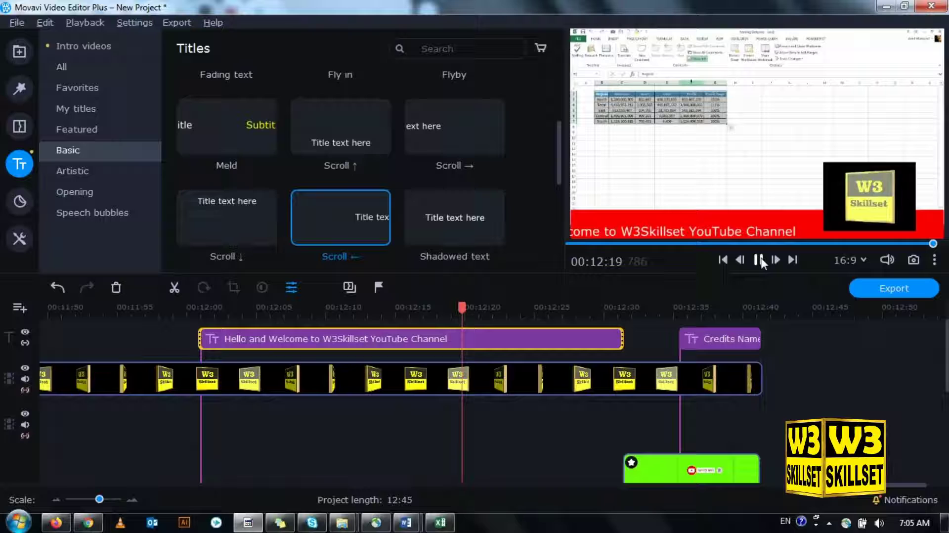
pyautogui.click(760, 260)
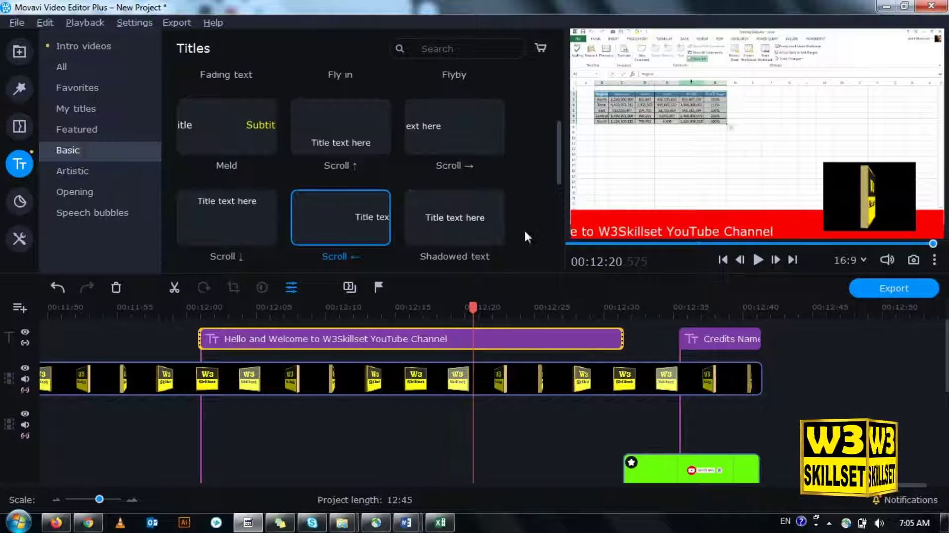
# - Add the Scroll right title on a second title track at about 00:12:01 and extend it to about 00:12:31
pyautogui.moveTo(445, 147); pyautogui.dragTo(205, 329)
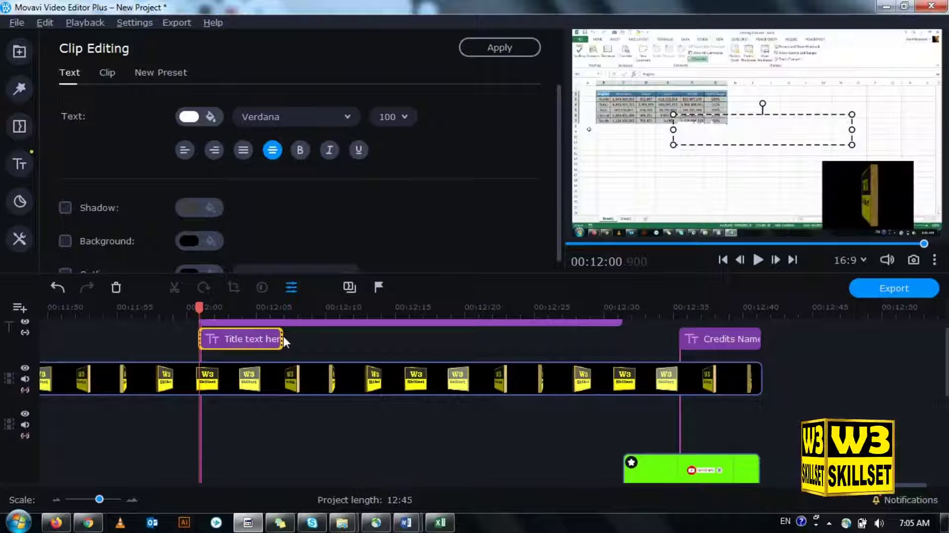
pyautogui.moveTo(282, 339); pyautogui.dragTo(622, 339)
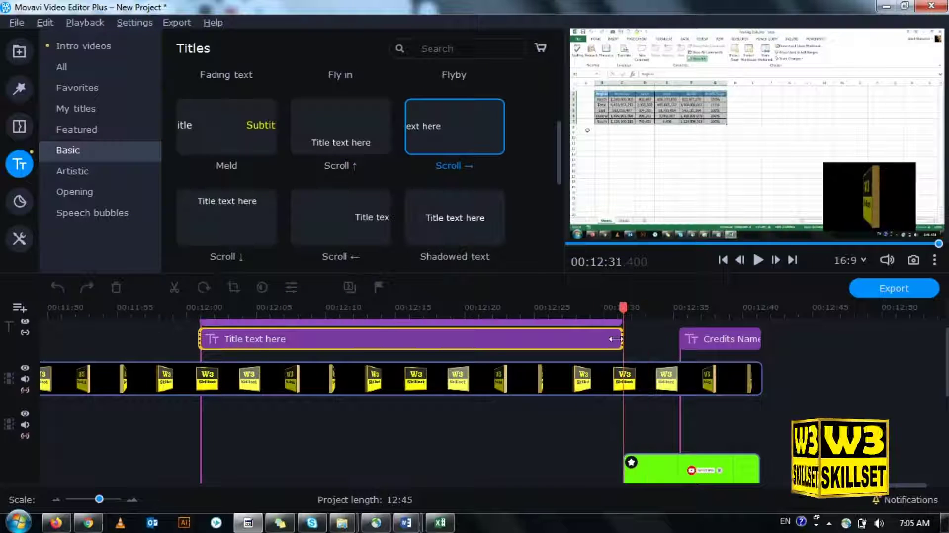
# - Replace the second scrolling title's placeholder text with "My Name is" followed by the presenter's name
pyautogui.doubleClick(415, 339)
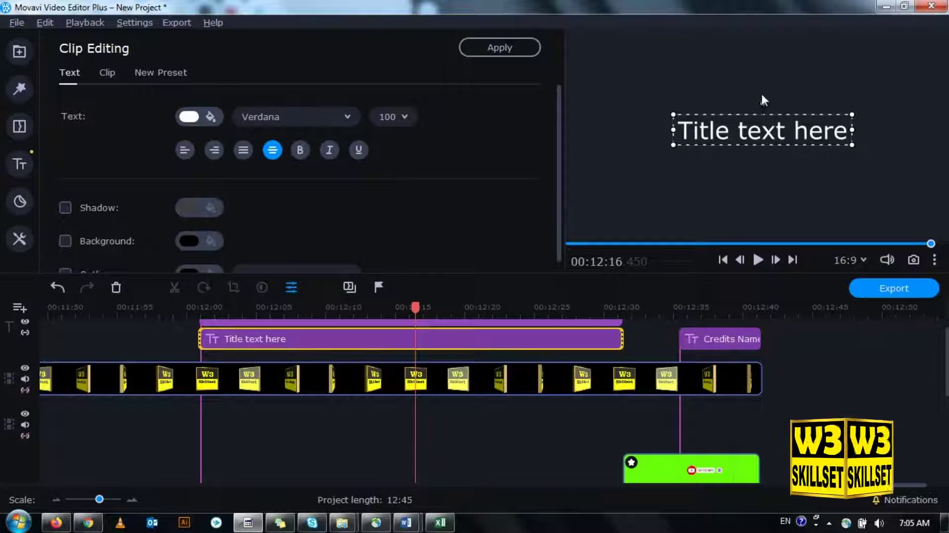
pyautogui.doubleClick(735, 133)
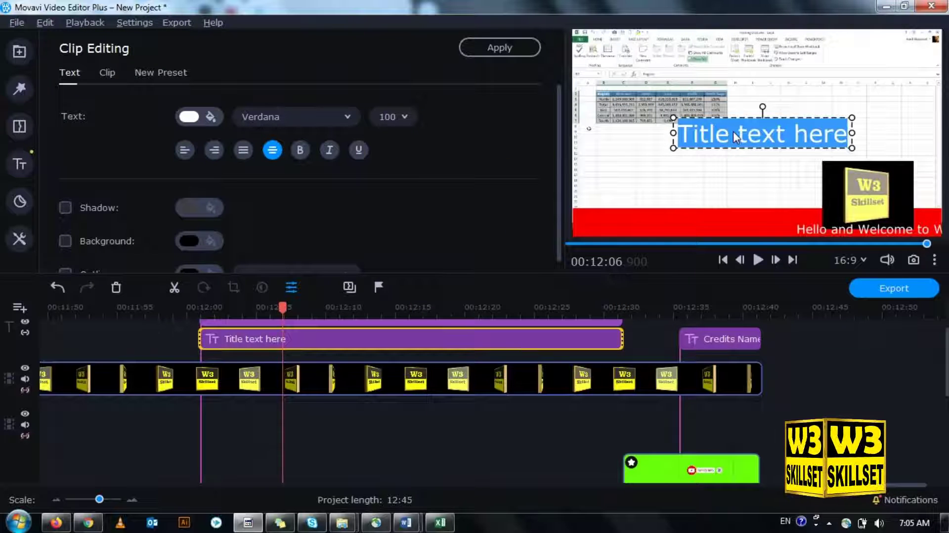
pyautogui.press('BackSpace')
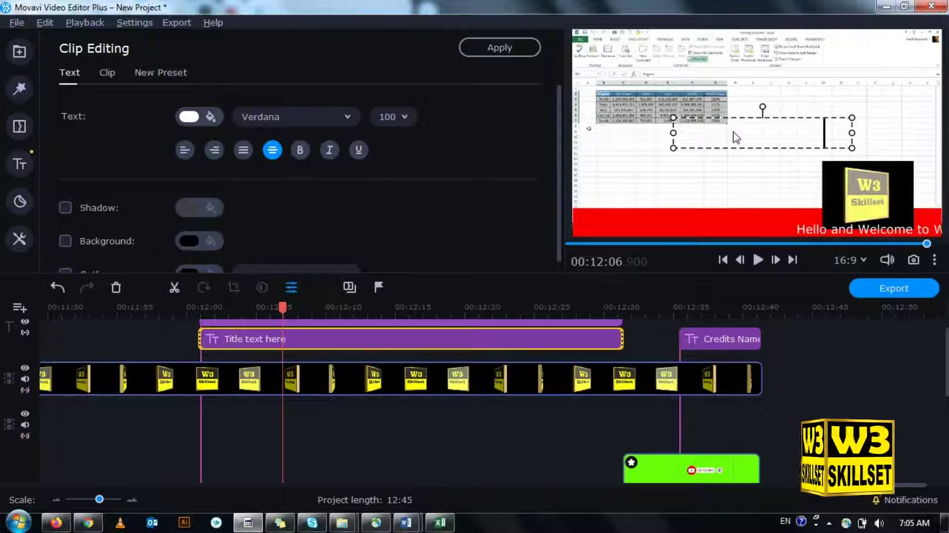
pyautogui.press('Return')
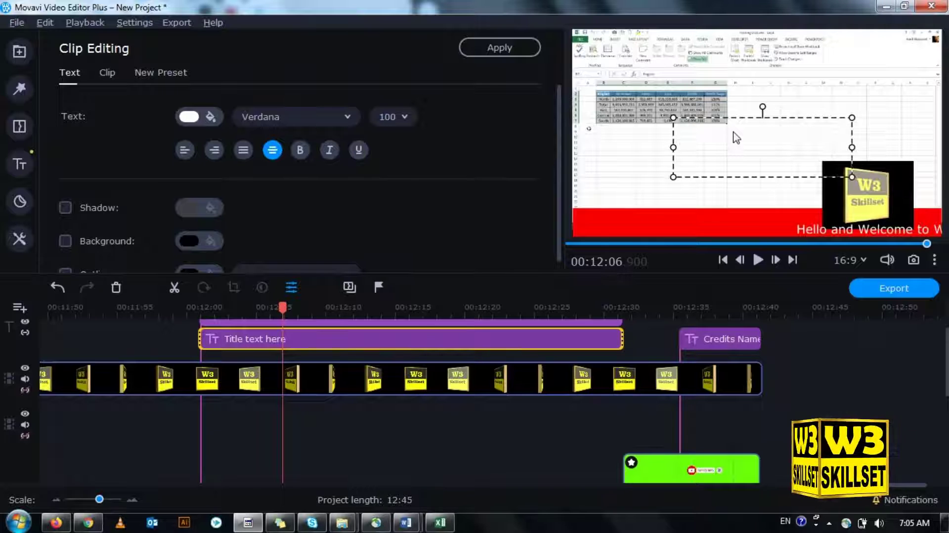
pyautogui.write('Ex')
pyautogui.write('od')
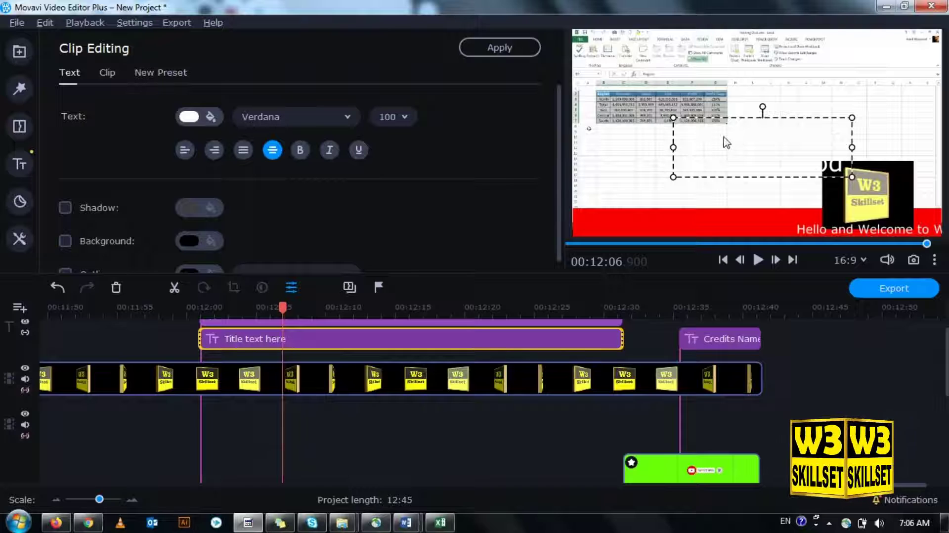
# - Widen the second scrolling title's text box to the full frame width and set its font size to 50
pyautogui.moveTo(673, 147); pyautogui.dragTo(574, 166)
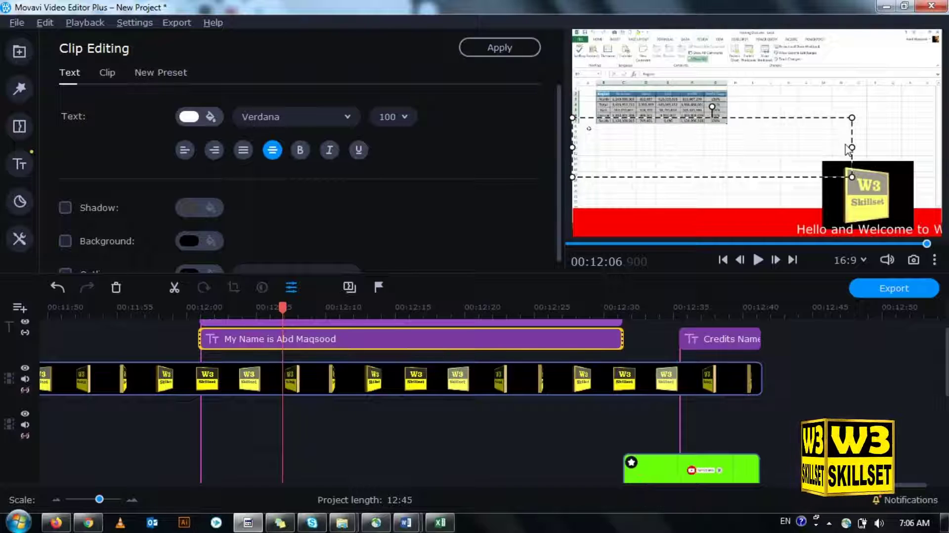
pyautogui.moveTo(852, 147); pyautogui.dragTo(942, 147)
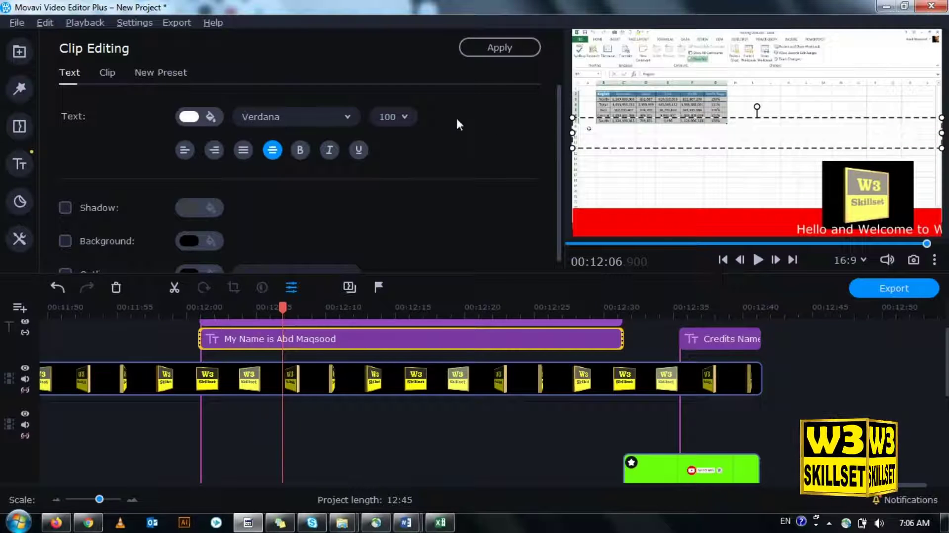
pyautogui.click(406, 117)
pyautogui.click(402, 237)
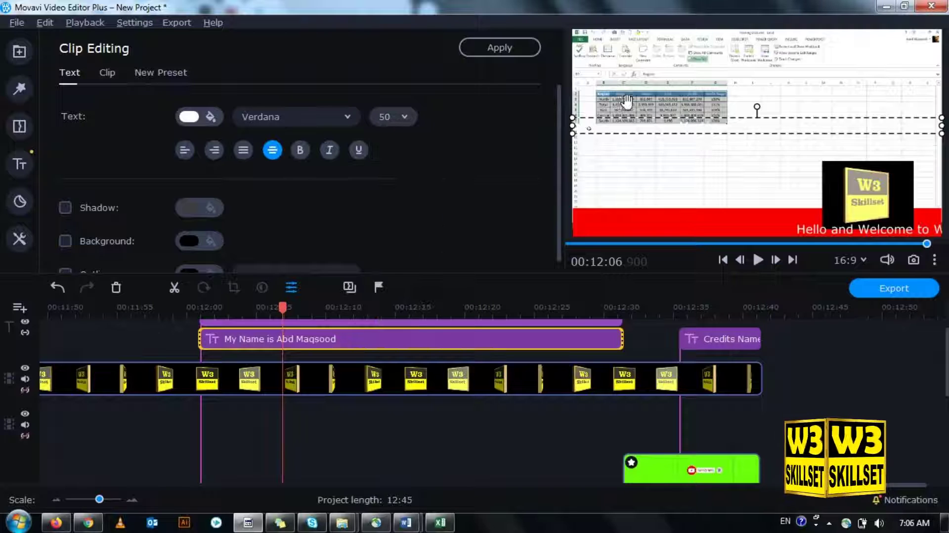
# - Place the second scrolling title on the upper part of the red strip and right-align its text
pyautogui.moveTo(628, 129); pyautogui.dragTo(629, 218)
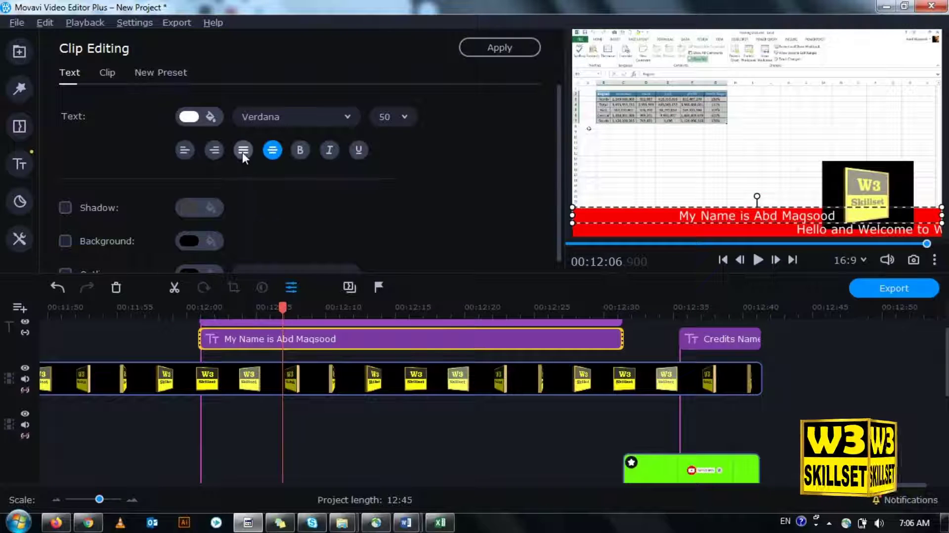
pyautogui.click(220, 152)
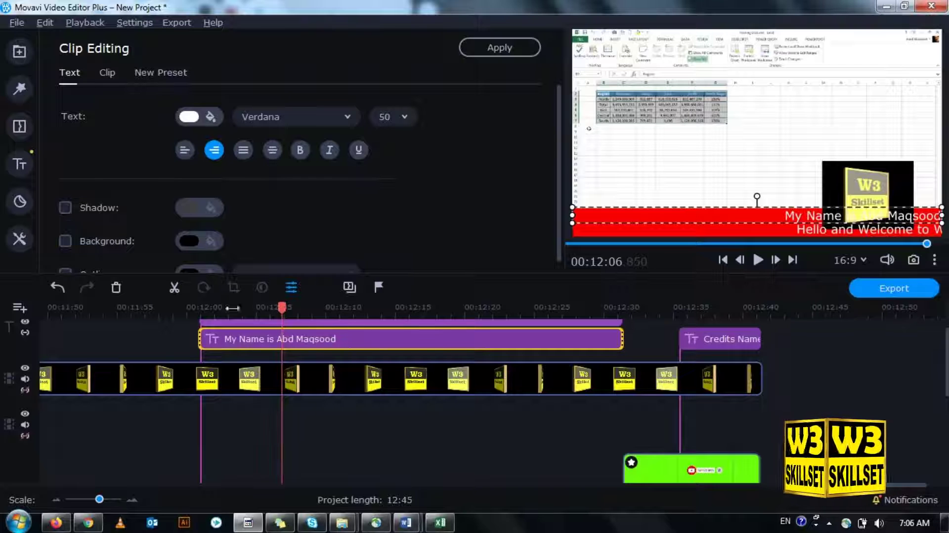
# - Preview both scrolling titles together from about 00:12:01 and return the timeline view to the project's beginning
pyautogui.click(216, 315)
pyautogui.click(206, 316)
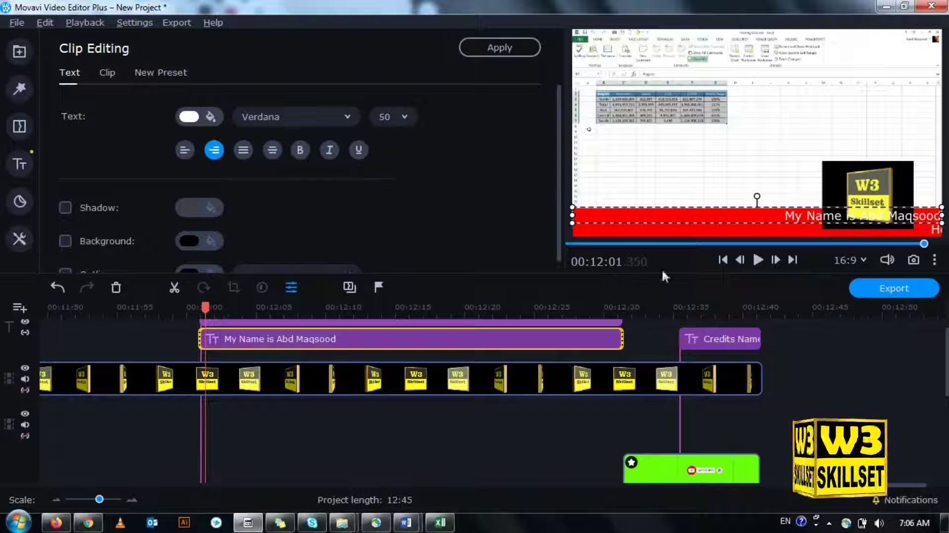
pyautogui.click(782, 274)
pyautogui.click(757, 261)
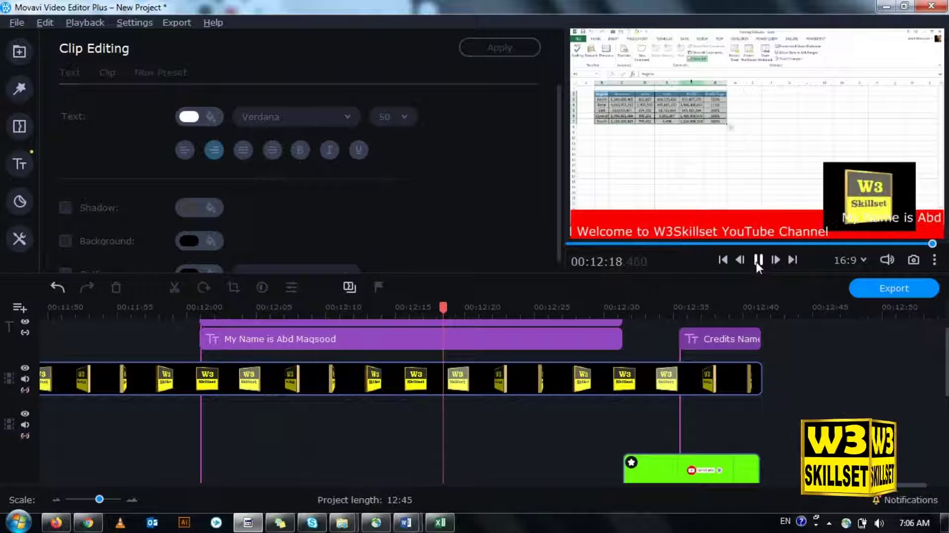
pyautogui.click(756, 262)
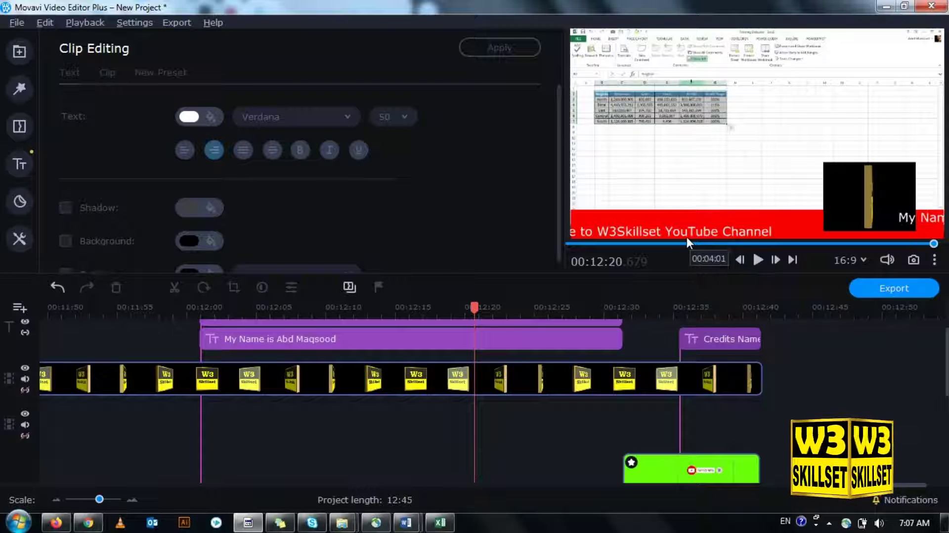
pyautogui.moveTo(865, 485); pyautogui.dragTo(26, 473)
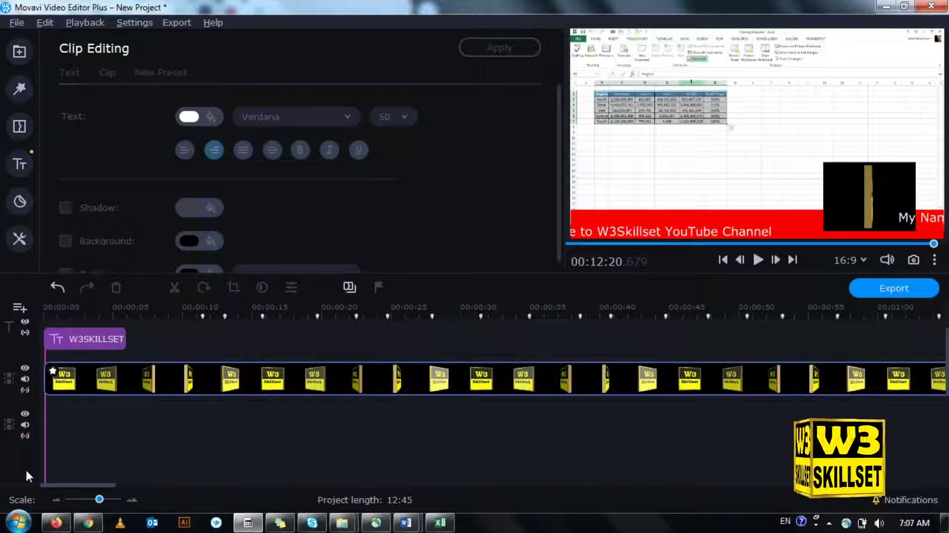